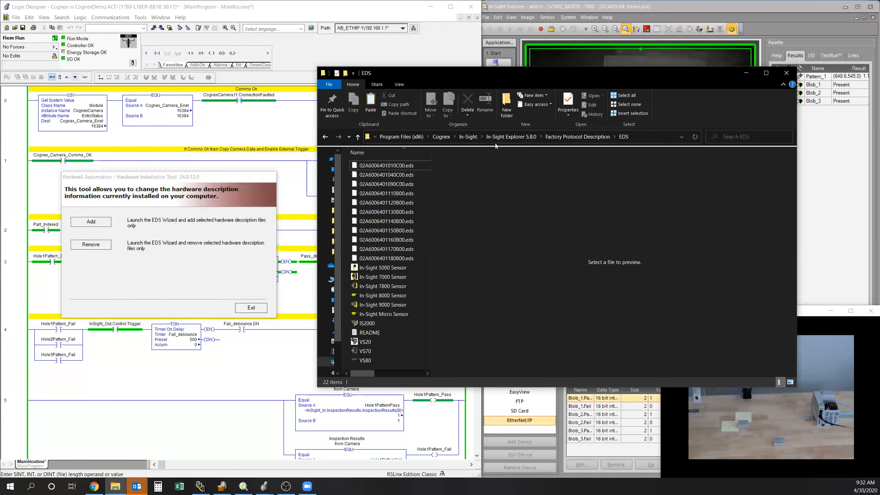
- Browse the RSLogix and EDS folders under Factory Protocol Description to review the supplied Cognex files
{"action": "left_click", "coordinate": [326, 137]}
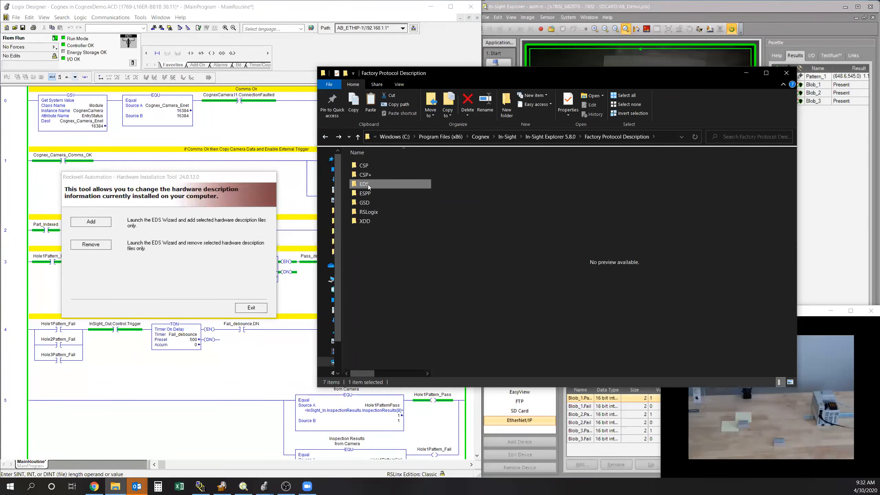
{"action": "double_click", "coordinate": [367, 212]}
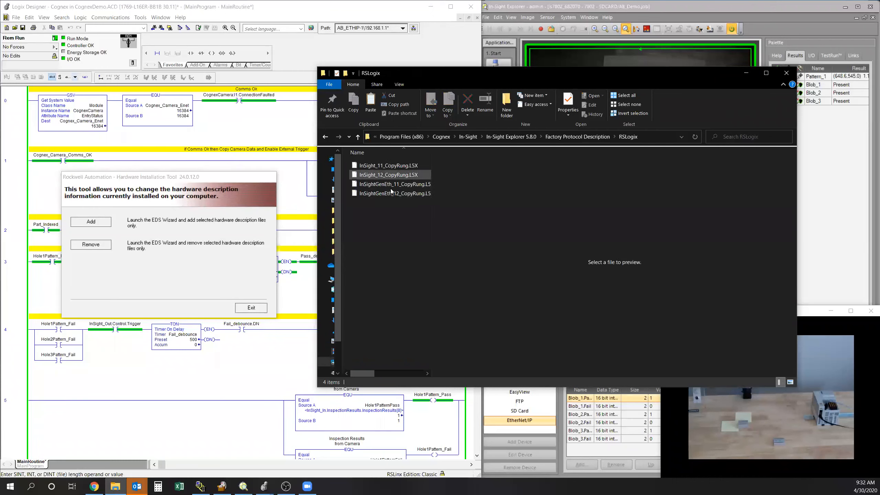
{"action": "left_click", "coordinate": [325, 137]}
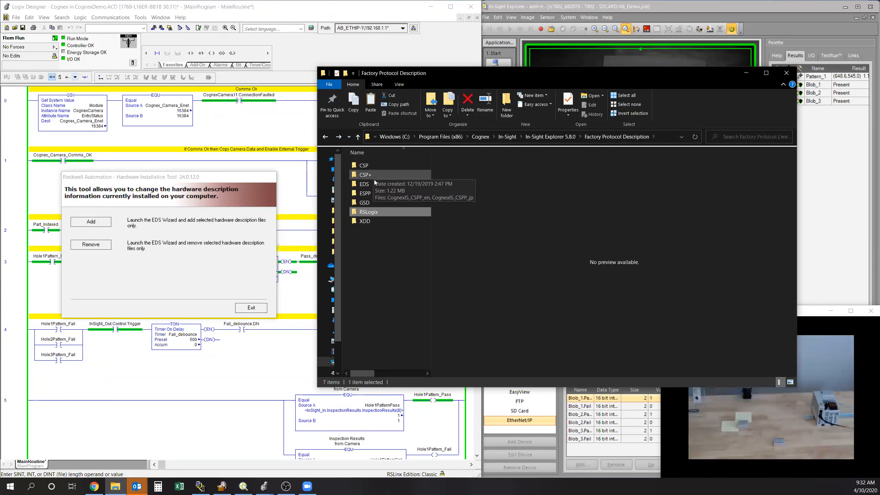
{"action": "double_click", "coordinate": [377, 182]}
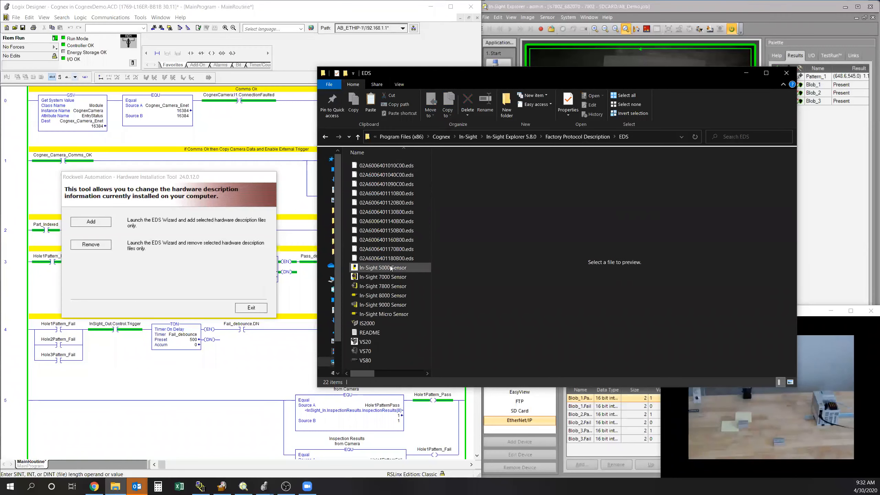
{"action": "scroll", "coordinate": [383, 249], "scroll_direction": "right", "scroll_amount": 3}
{"action": "scroll", "coordinate": [384, 249], "scroll_direction": "left", "scroll_amount": 2}
{"action": "scroll", "coordinate": [384, 249], "scroll_direction": "left", "scroll_amount": 1}
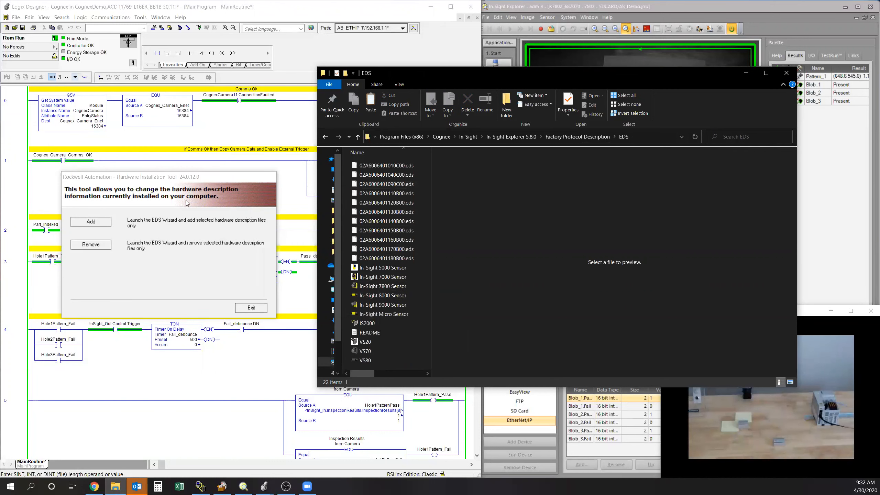
- Start adding hardware description files in the EDS Wizard, using the copied path of the In-Sight Explorer 5.8.0 EDS folder
{"action": "left_click", "coordinate": [183, 179]}
{"action": "left_click_drag", "start_coordinate": [183, 178], "coordinate": [375, 175]}
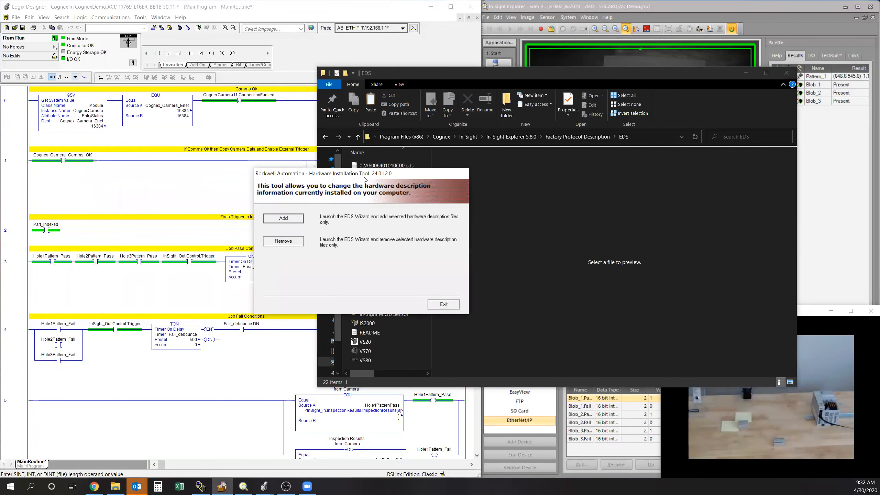
{"action": "left_click", "coordinate": [294, 219]}
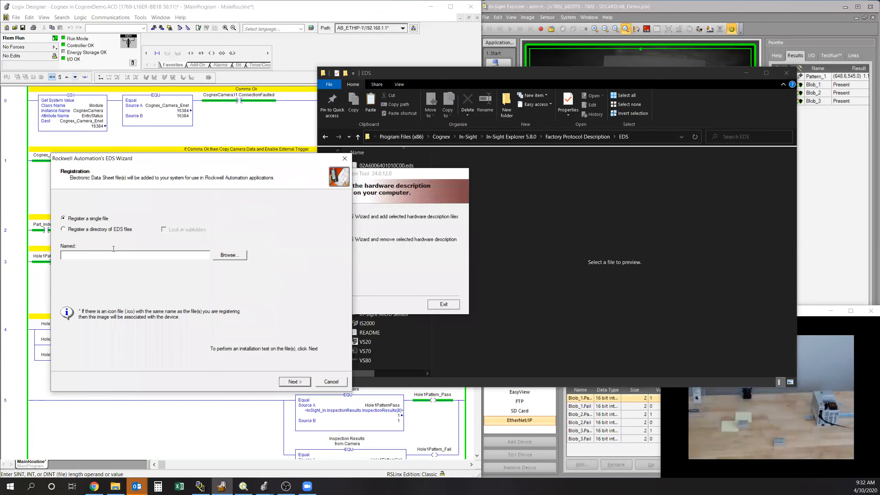
{"action": "left_click", "coordinate": [639, 138]}
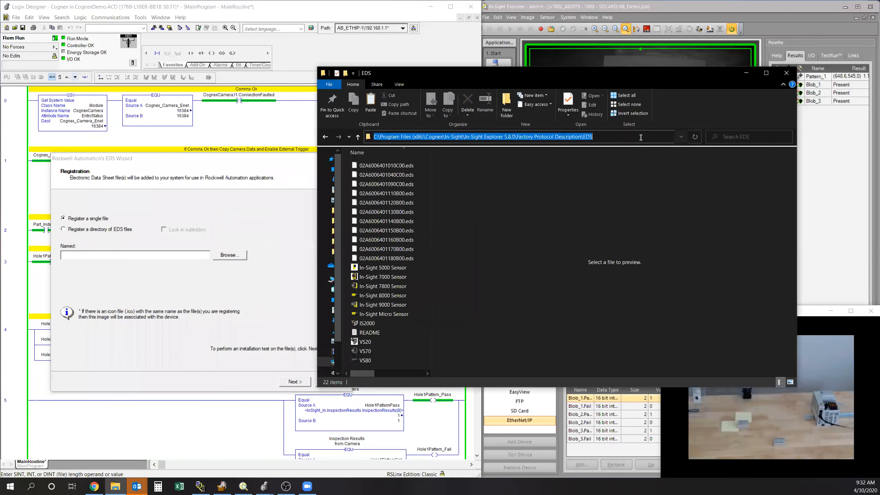
{"action": "key", "text": "ctrl+c"}
{"action": "left_click", "coordinate": [251, 186]}
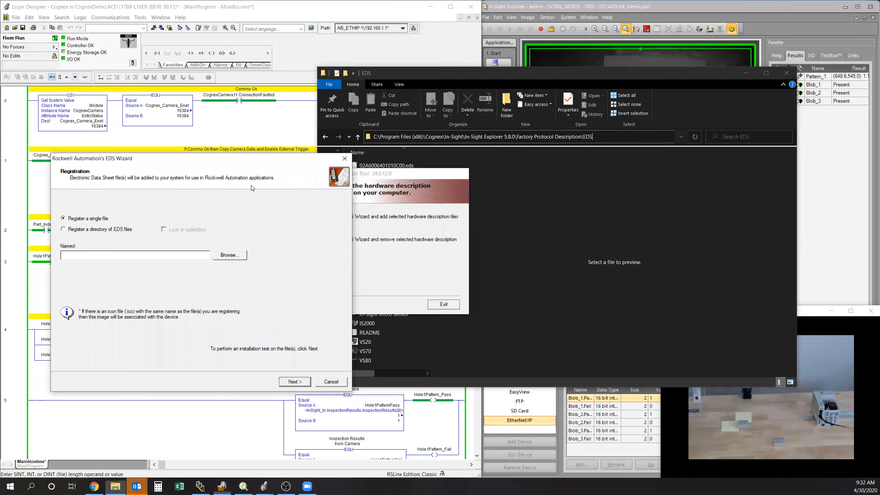
{"action": "right_click", "coordinate": [100, 253]}
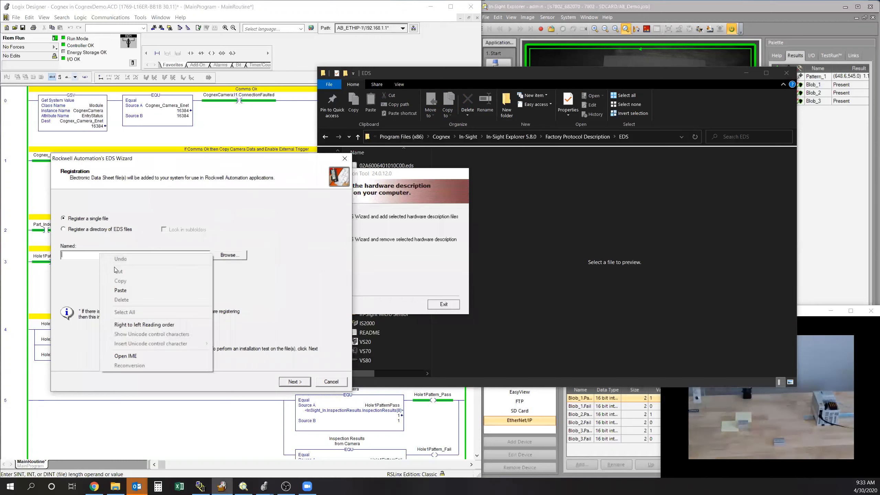
{"action": "left_click", "coordinate": [127, 287]}
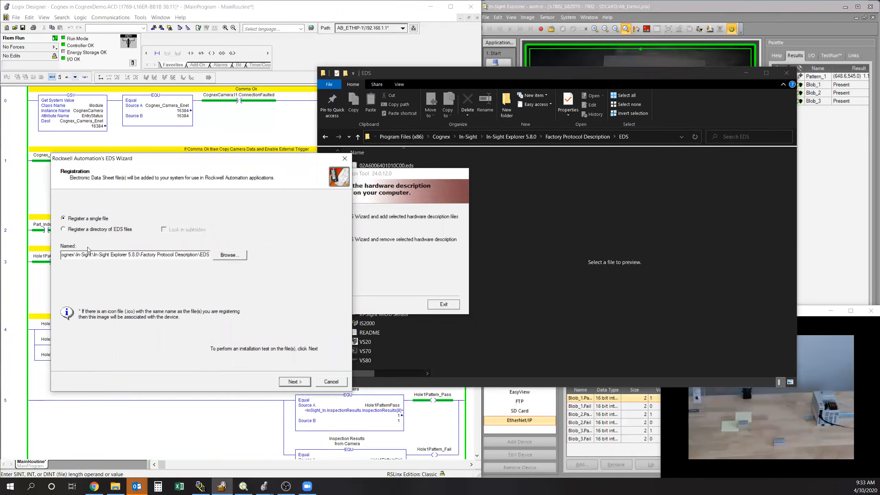
- Try registering a directory of EDS files including subfolders, run the installation test, and cancel the wizard
{"action": "left_click", "coordinate": [69, 230]}
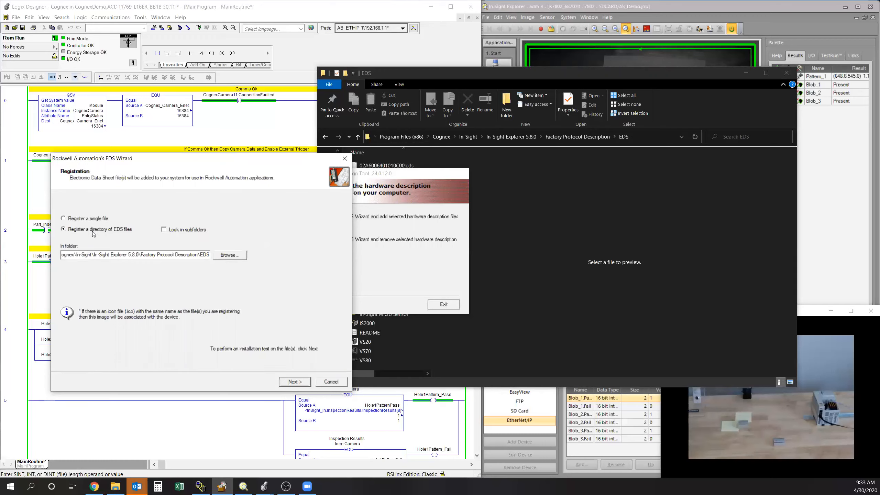
{"action": "left_click", "coordinate": [164, 230]}
{"action": "left_click", "coordinate": [290, 382]}
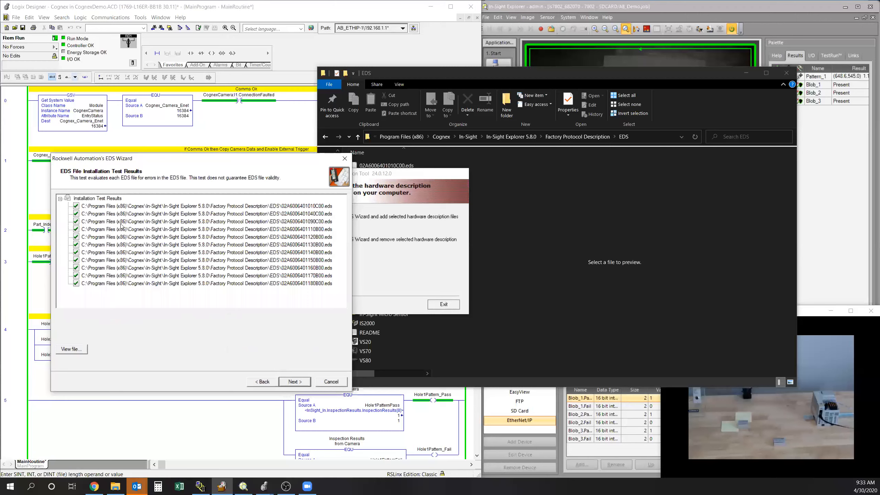
{"action": "left_click", "coordinate": [331, 382]}
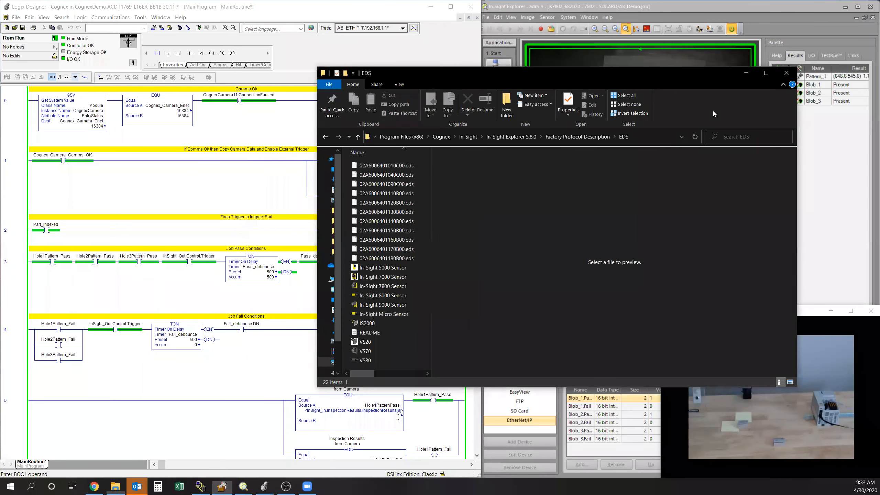
- Close the EDS folder window and show the Controller Organizer at the I/O Configuration's Ethernet modules
{"action": "left_click", "coordinate": [786, 74]}
{"action": "left_click", "coordinate": [181, 29]}
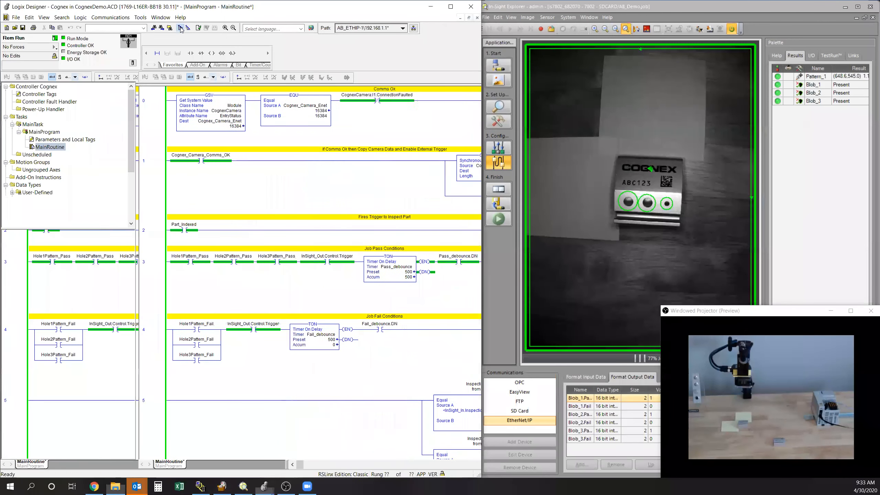
{"action": "scroll", "coordinate": [125, 162], "scroll_direction": "down", "scroll_amount": 4}
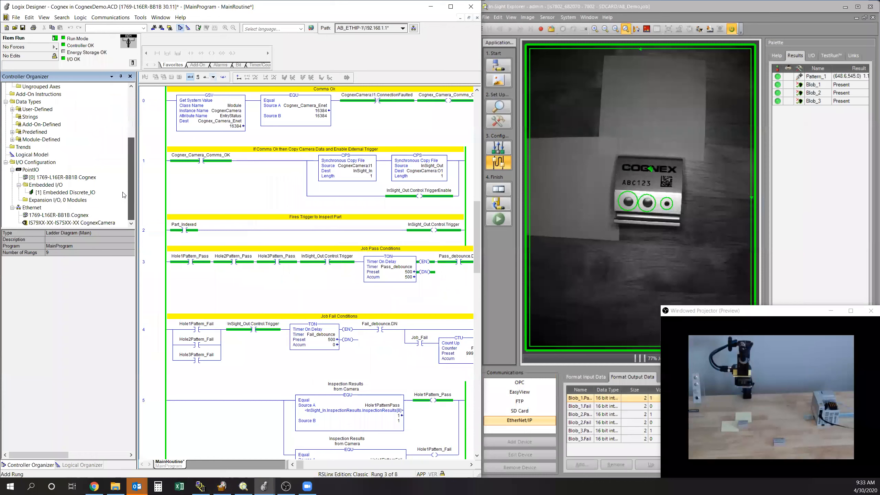
- View the L5X files offered for a module import on the Ethernet network and cancel the import
{"action": "right_click", "coordinate": [32, 209]}
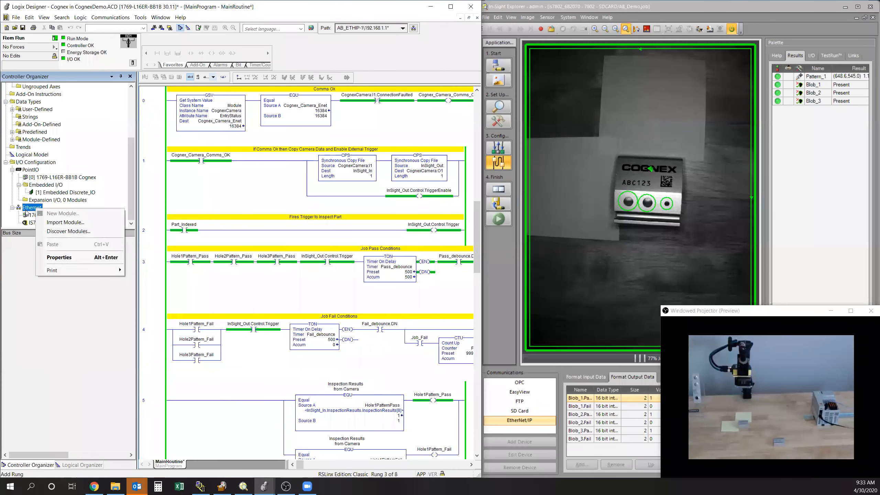
{"action": "left_click", "coordinate": [74, 222]}
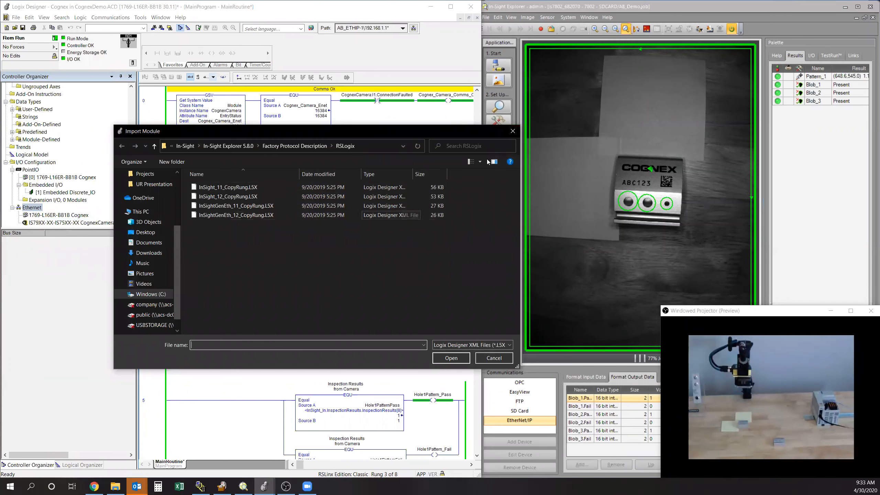
{"action": "left_click", "coordinate": [510, 133]}
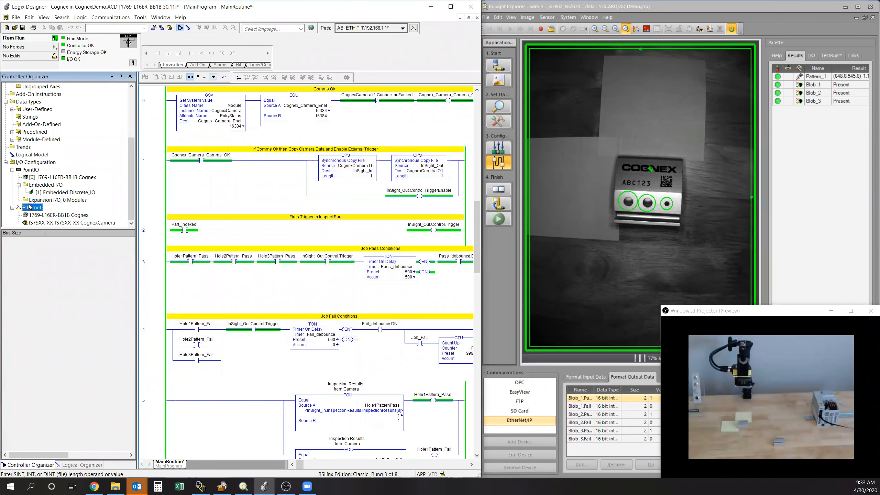
- Open the properties of the CognexCamera Ethernet module and inspect its module definition without changing it
{"action": "right_click", "coordinate": [38, 216]}
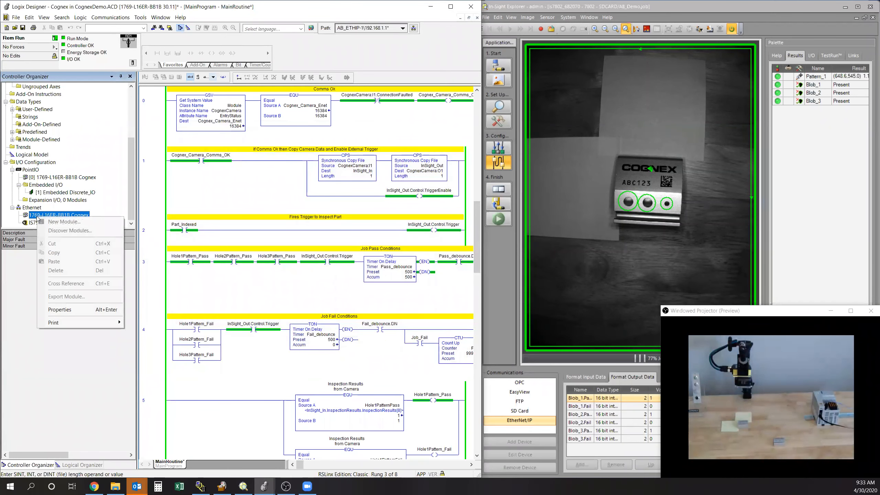
{"action": "left_click", "coordinate": [126, 194]}
{"action": "left_click", "coordinate": [88, 223]}
{"action": "right_click", "coordinate": [106, 225]}
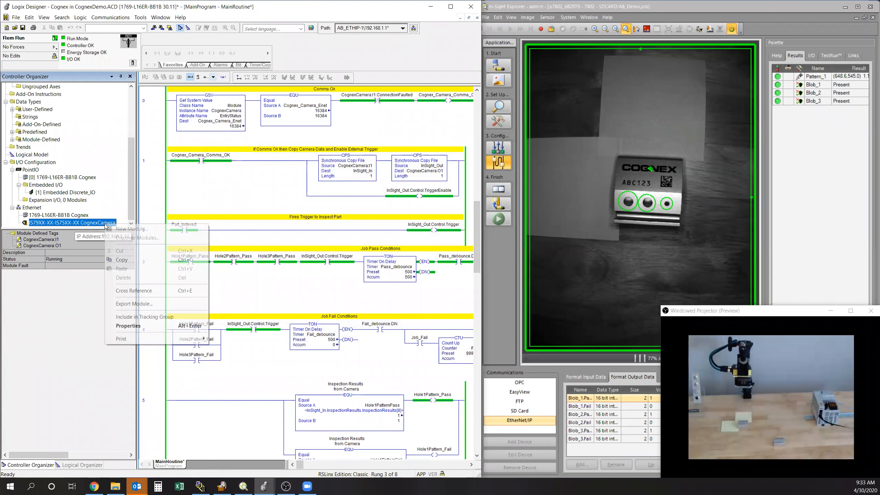
{"action": "left_click", "coordinate": [149, 326]}
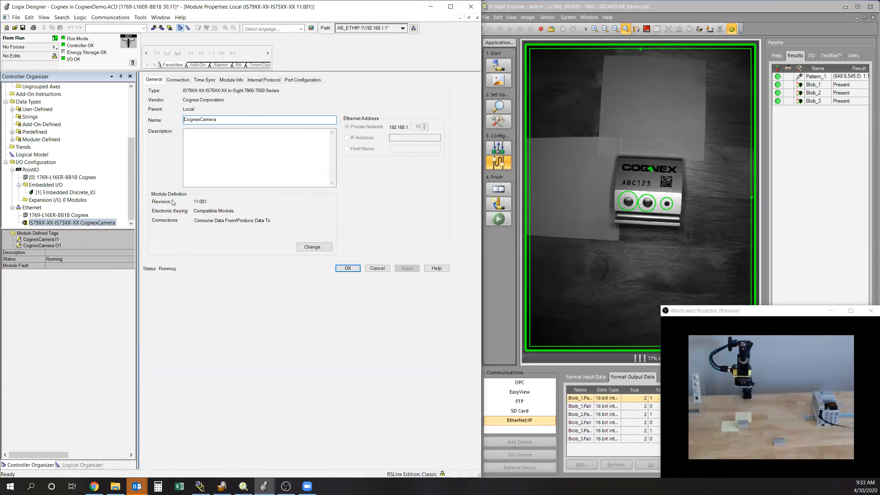
{"action": "left_click", "coordinate": [306, 247]}
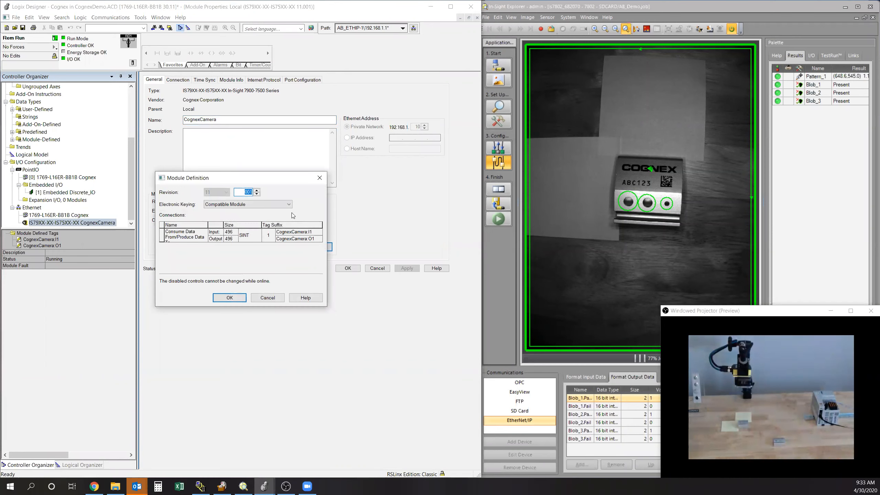
{"action": "left_click", "coordinate": [320, 177]}
- Check the CognexCamera module's port configuration and Internet Protocol settings, then cancel out of its properties
{"action": "left_click", "coordinate": [310, 80]}
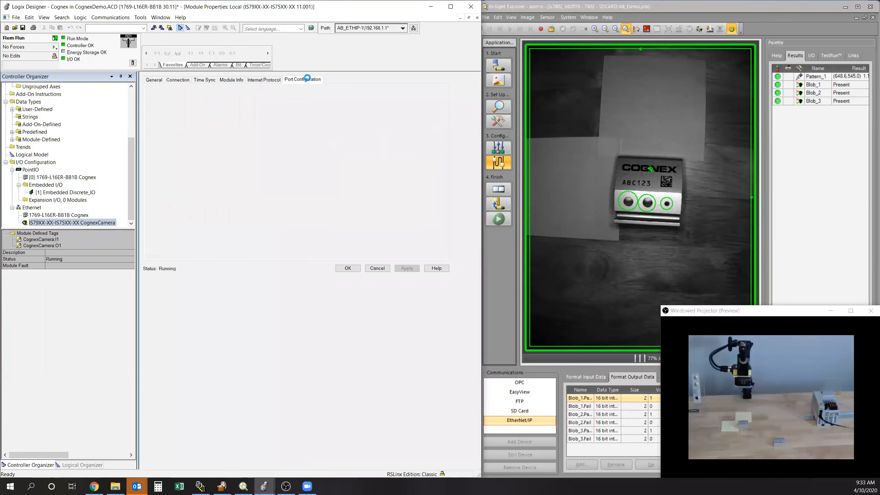
{"action": "left_click", "coordinate": [277, 82]}
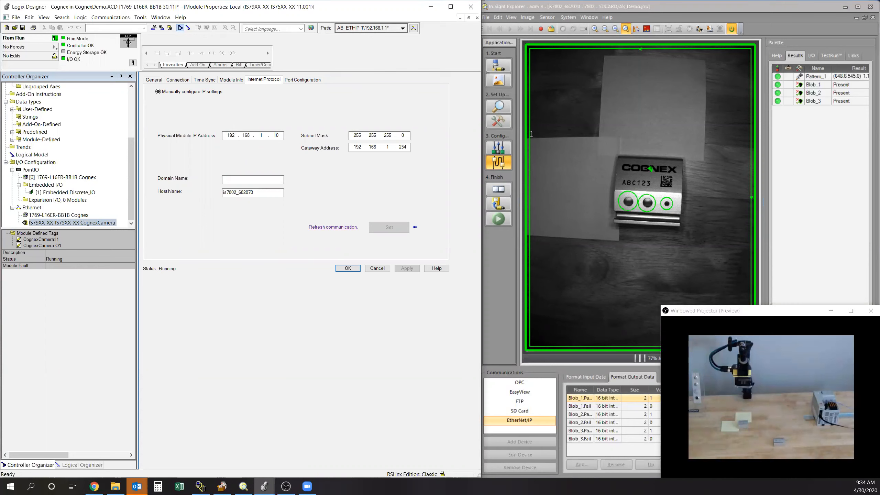
{"action": "left_click", "coordinate": [377, 268]}
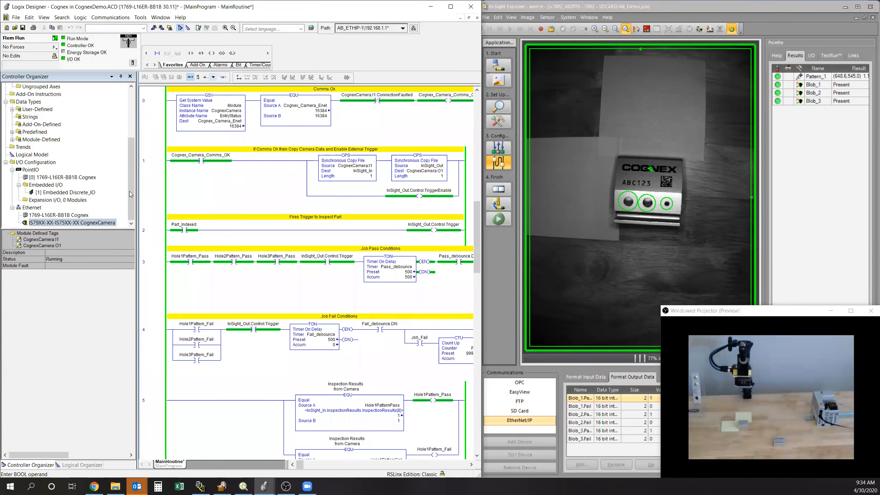
- Expand the User-Defined data types in the Controller Organizer and look through the imported In-Sight types
{"action": "scroll", "coordinate": [131, 184], "scroll_direction": "up", "scroll_amount": 1}
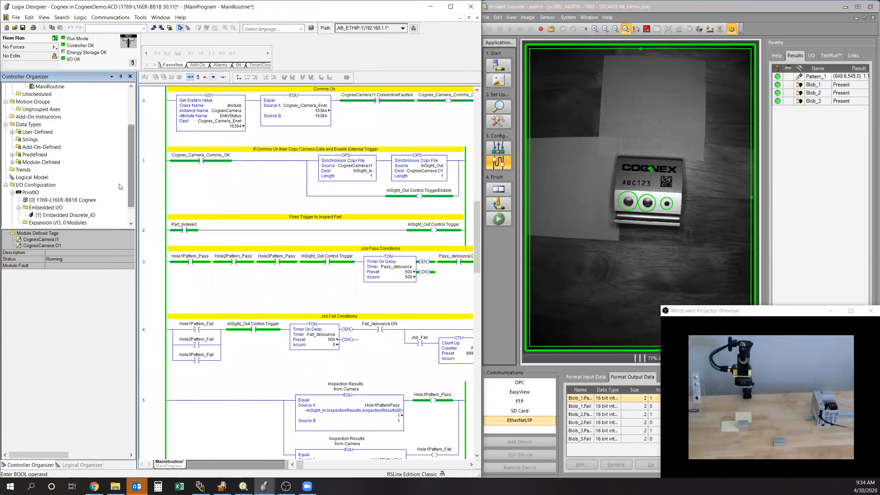
{"action": "left_click", "coordinate": [12, 132]}
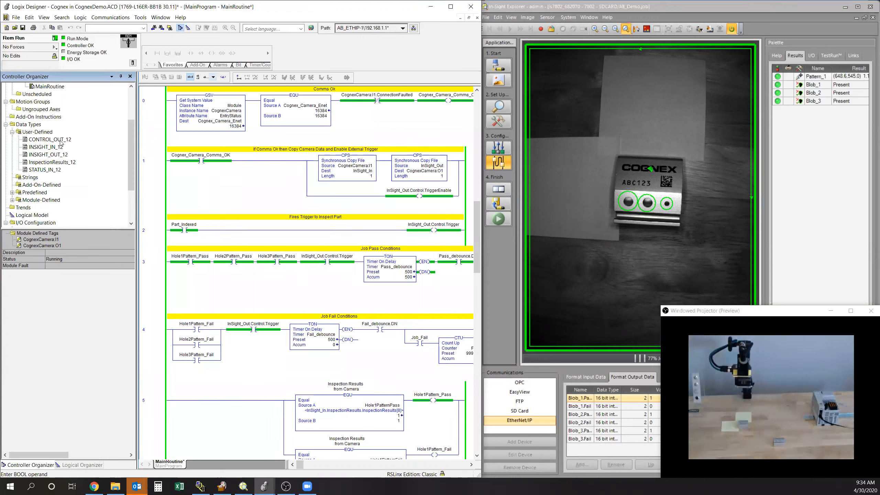
{"action": "left_click_drag", "start_coordinate": [131, 146], "coordinate": [129, 113]}
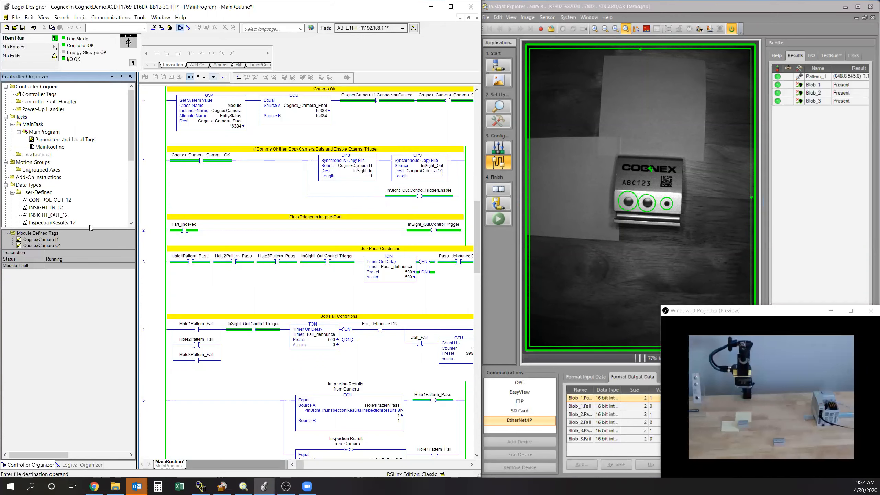
{"action": "scroll", "coordinate": [90, 225], "scroll_direction": "down", "scroll_amount": 6}
{"action": "left_click_drag", "start_coordinate": [132, 202], "coordinate": [139, 137]}
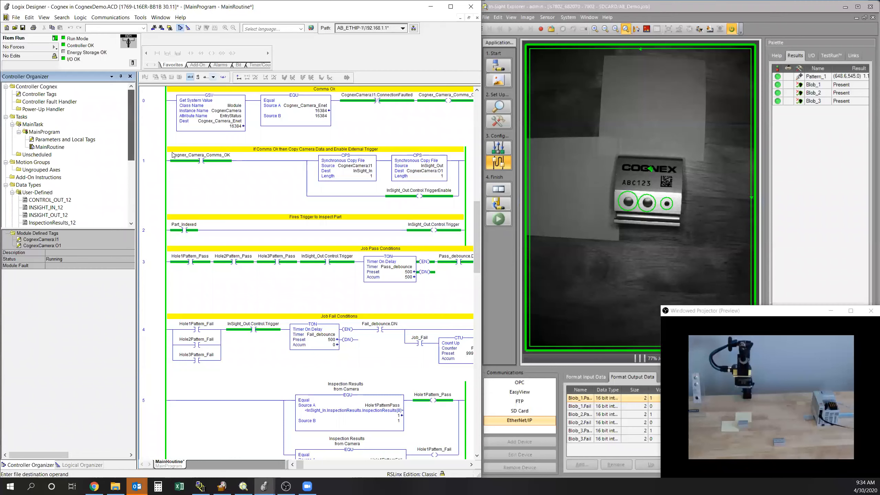
- Monitor the CognexCamera:I1 source tag from rung 1 and expand the members of CognexCamera:I1 and CognexCamera:O1
{"action": "mouse_move", "coordinate": [369, 175]}
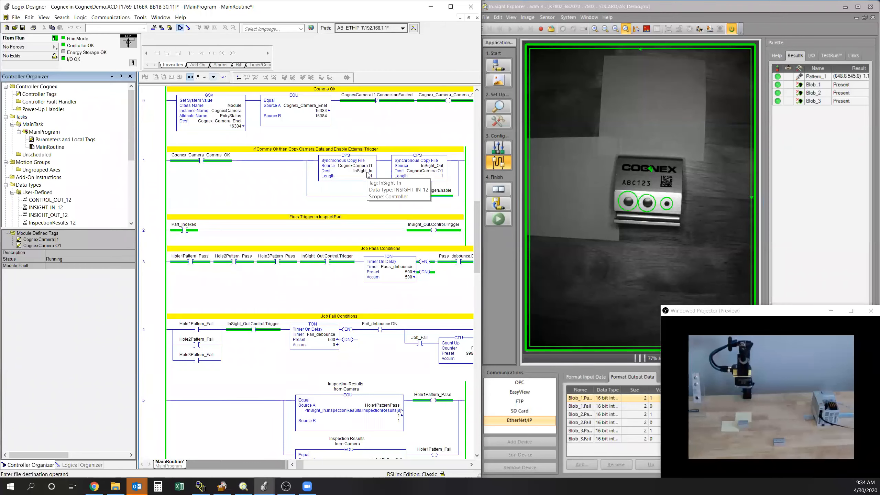
{"action": "right_click", "coordinate": [368, 175]}
{"action": "right_click", "coordinate": [362, 167]}
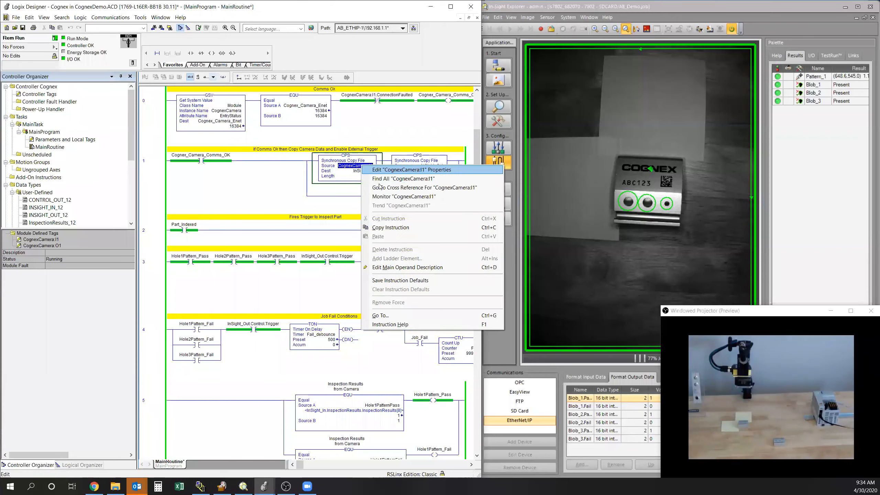
{"action": "left_click", "coordinate": [386, 197]}
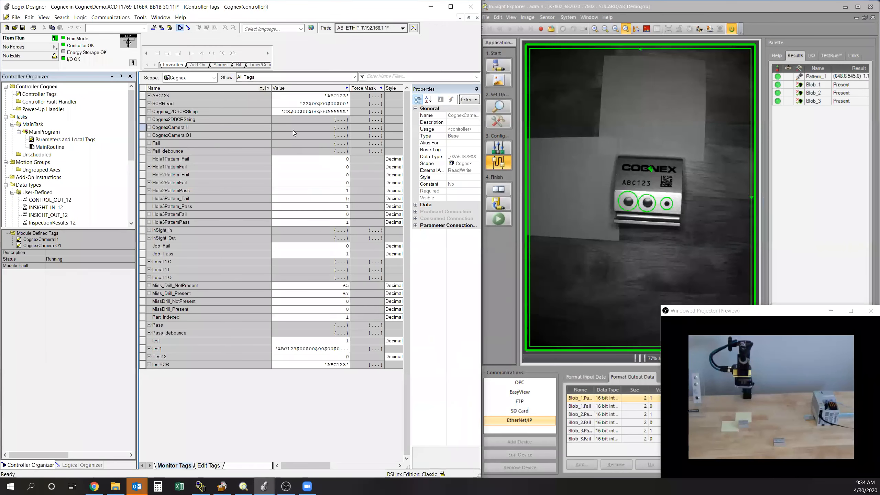
{"action": "left_click", "coordinate": [147, 128]}
{"action": "left_click", "coordinate": [149, 127]}
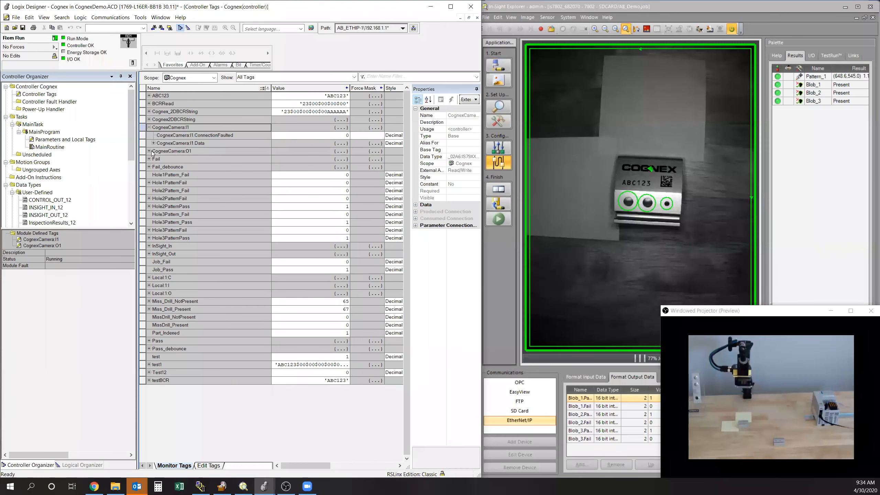
{"action": "left_click", "coordinate": [149, 152]}
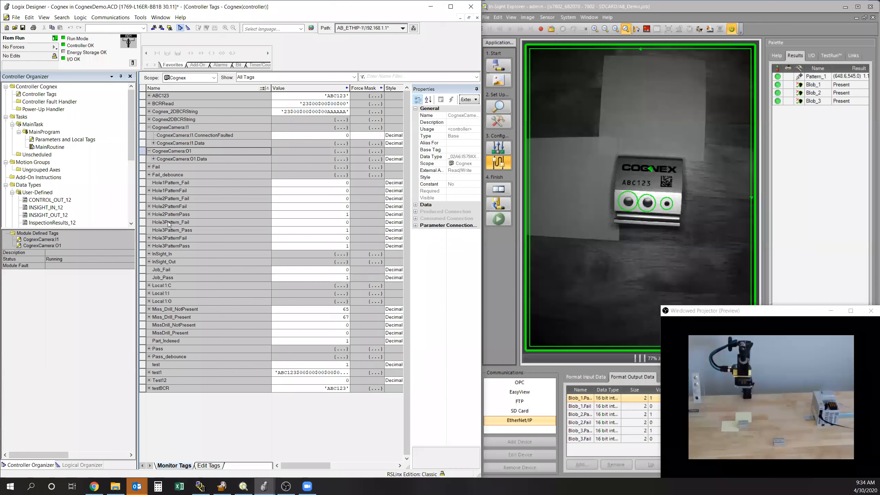
- Expand the InSight_In tag down to the elements of its InspectionResults array and examine them
{"action": "left_click", "coordinate": [149, 254]}
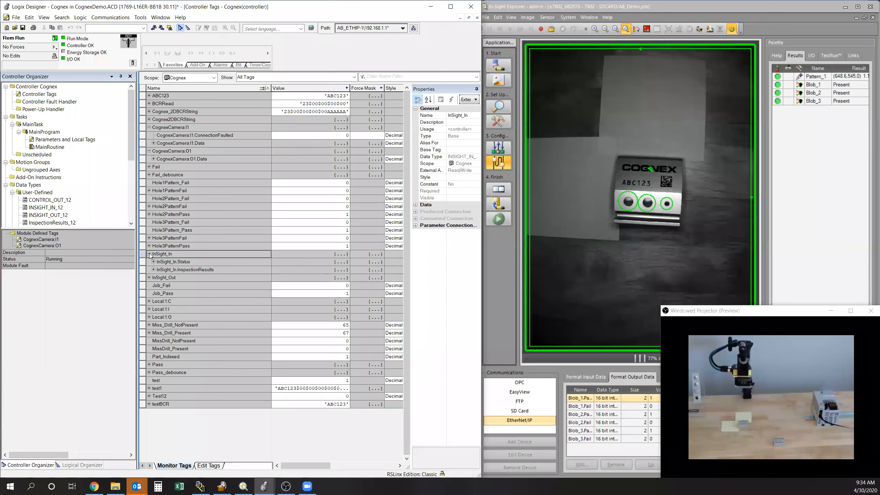
{"action": "left_click", "coordinate": [153, 269]}
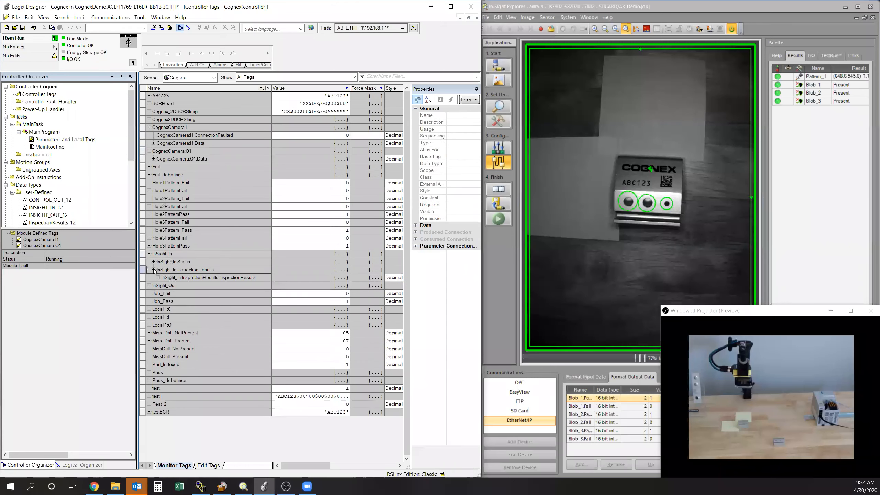
{"action": "left_click", "coordinate": [158, 278]}
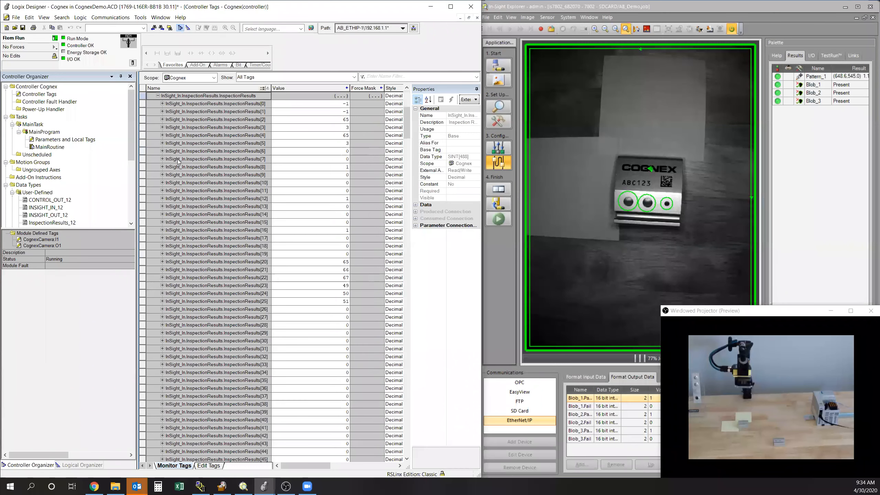
- Examine the members of InSight_In.Status, collapse the InSight_In tag, and return to the MainRoutine ladder logic
{"action": "scroll", "coordinate": [229, 178], "scroll_direction": "up", "scroll_amount": 2}
{"action": "left_click", "coordinate": [153, 119]}
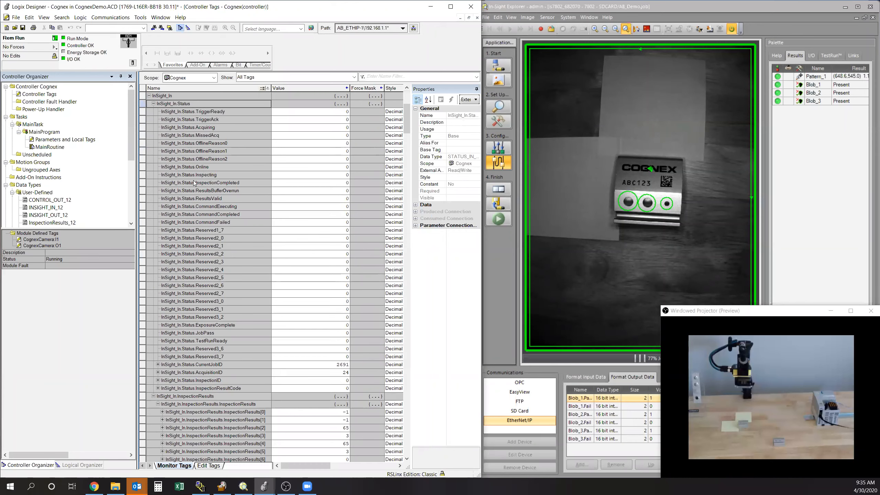
{"action": "scroll", "coordinate": [176, 127], "scroll_direction": "up", "scroll_amount": 1}
{"action": "left_click", "coordinate": [148, 111]}
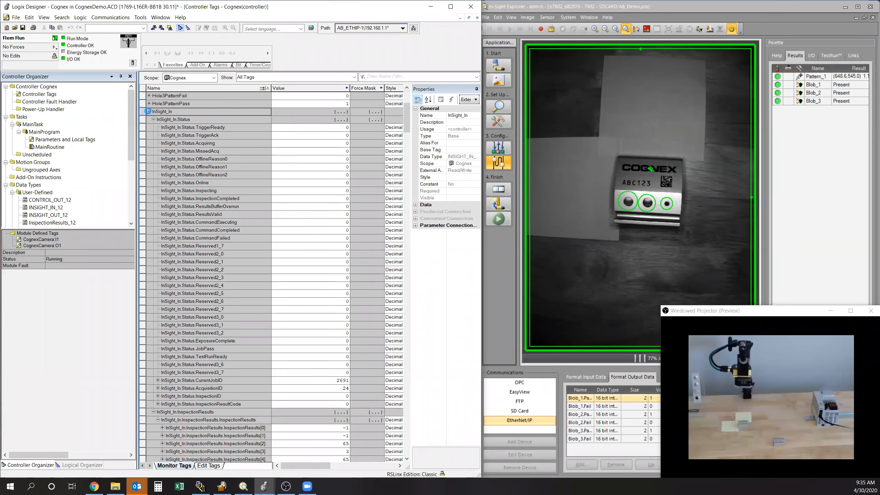
{"action": "left_click", "coordinate": [148, 112]}
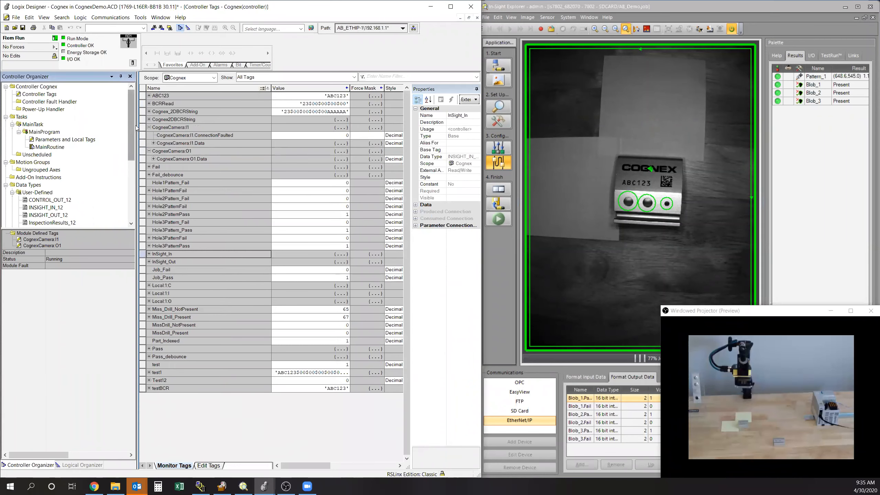
{"action": "double_click", "coordinate": [47, 147]}
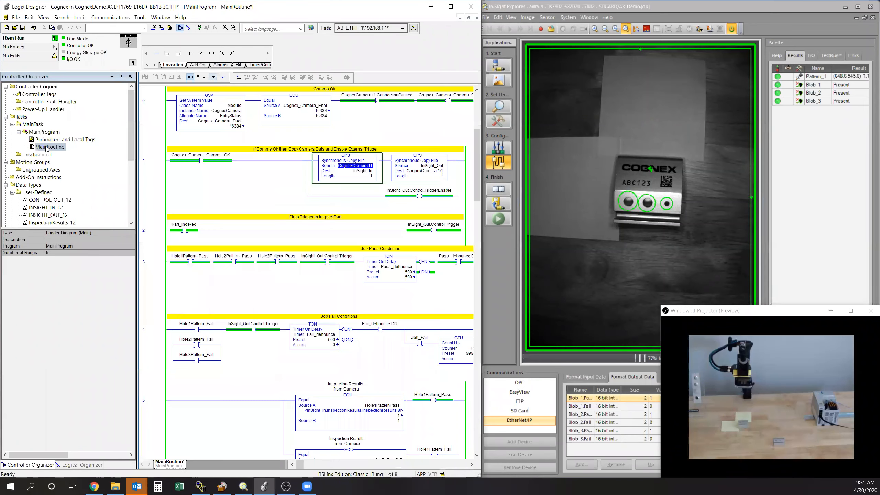
- Switch to In-Sight Explorer, maximize its window, and widen the Application Steps pane so the step names are readable
{"action": "left_click", "coordinate": [659, 7]}
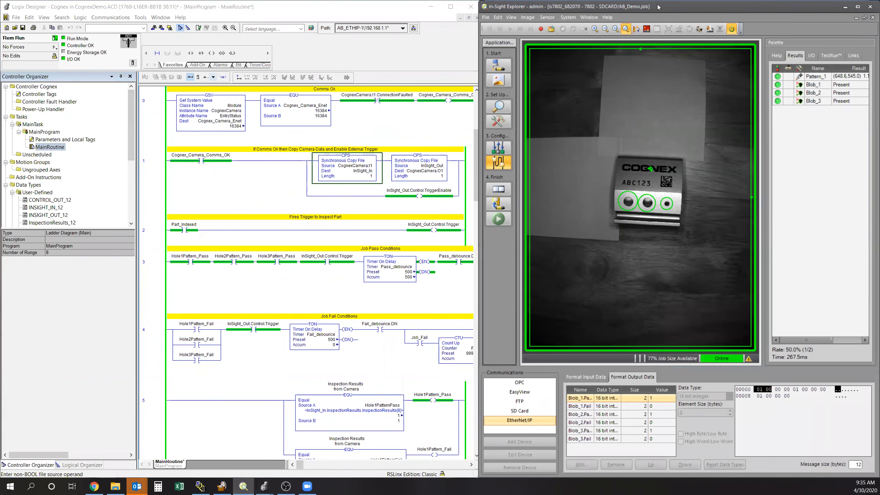
{"action": "left_click", "coordinate": [858, 7]}
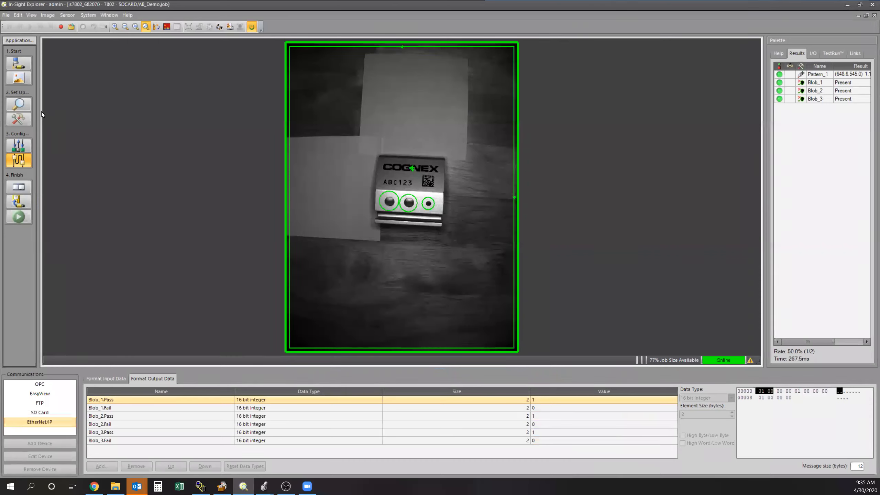
{"action": "left_click_drag", "start_coordinate": [40, 114], "coordinate": [113, 122]}
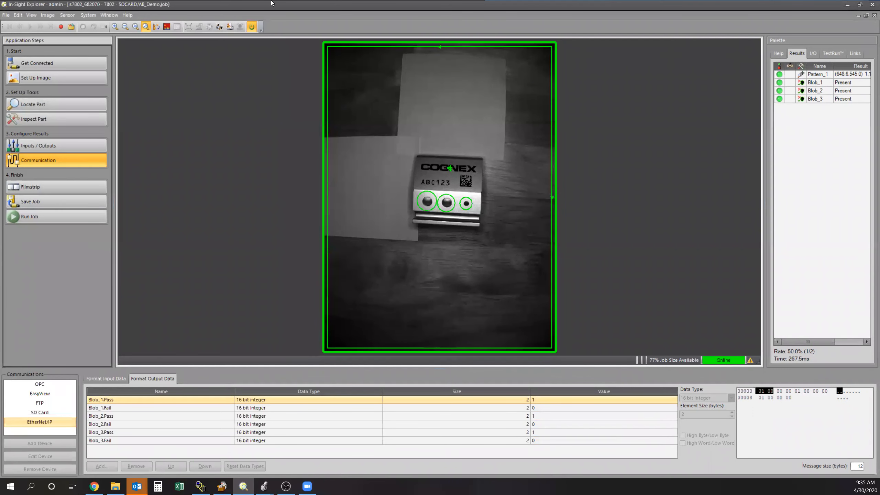
- Restore the In-Sight Explorer window size, enlarge the Windowed Projector preview to view the camera station, then shrink it and move it aside
{"action": "left_click", "coordinate": [860, 5]}
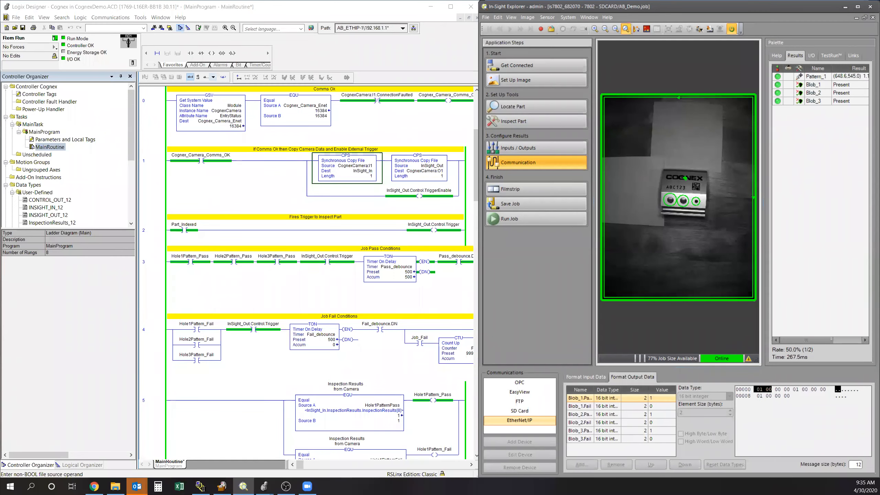
{"action": "key", "text": "alt+Tab"}
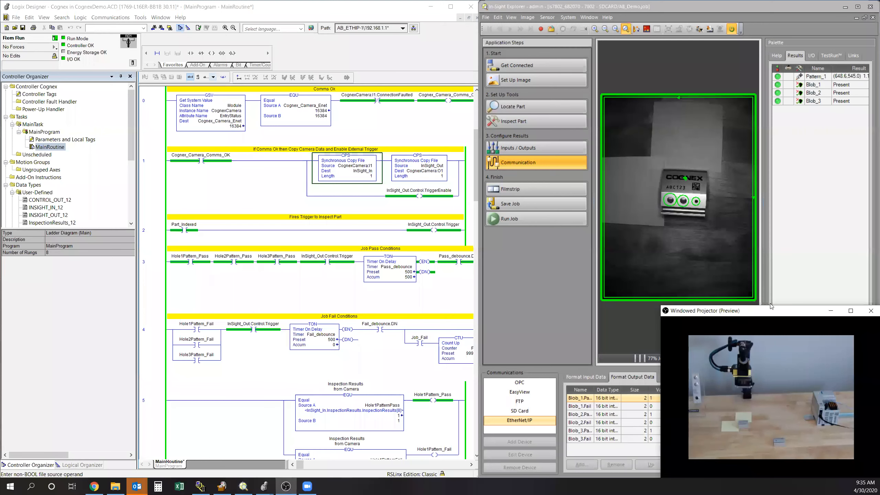
{"action": "left_click_drag", "start_coordinate": [773, 310], "coordinate": [283, 114]}
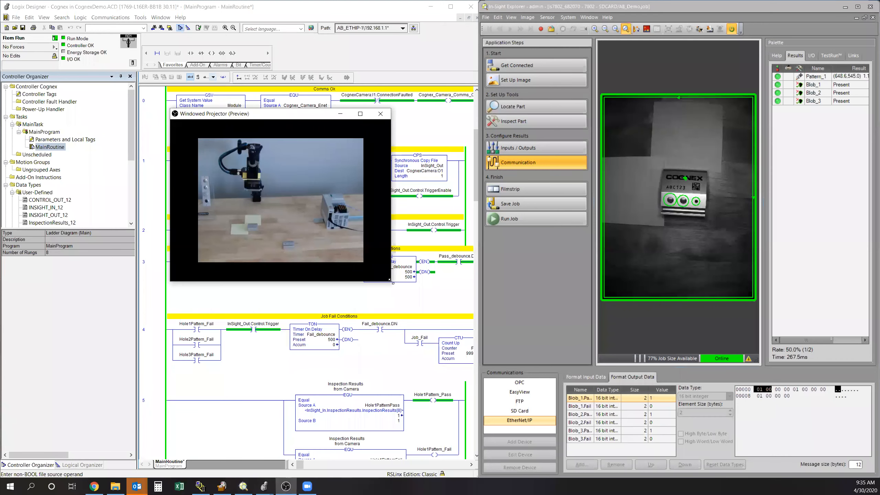
{"action": "left_click_drag", "start_coordinate": [393, 281], "coordinate": [628, 379]}
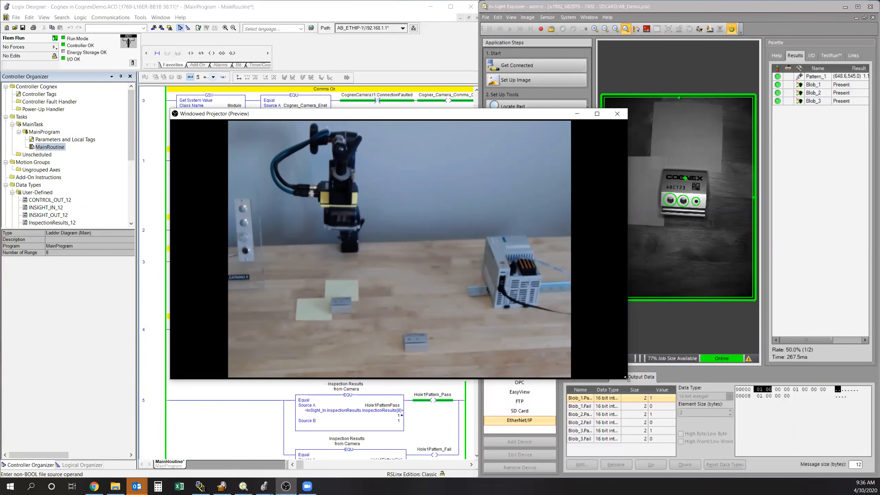
{"action": "left_click_drag", "start_coordinate": [628, 378], "coordinate": [422, 317]}
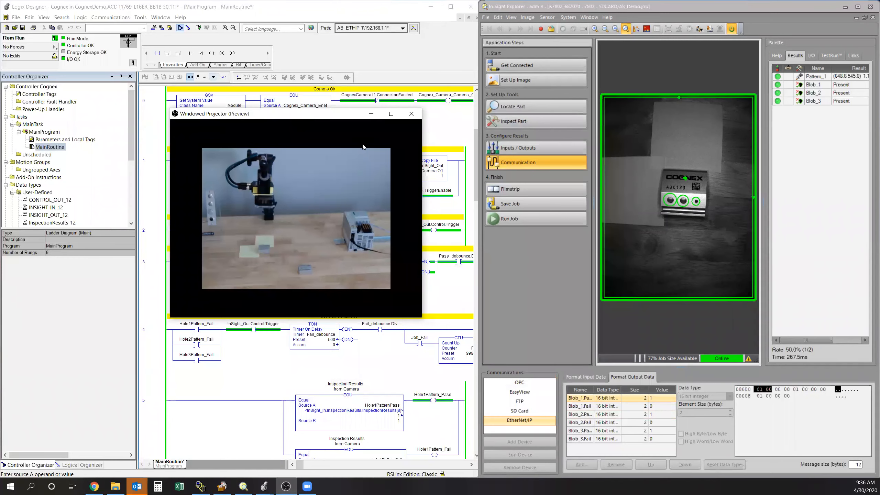
{"action": "left_click_drag", "start_coordinate": [338, 114], "coordinate": [795, 275]}
- Maximize In-Sight Explorer, check the Set Up Image acquisition settings, and display the EtherNet/IP output data format
{"action": "left_click", "coordinate": [856, 7]}
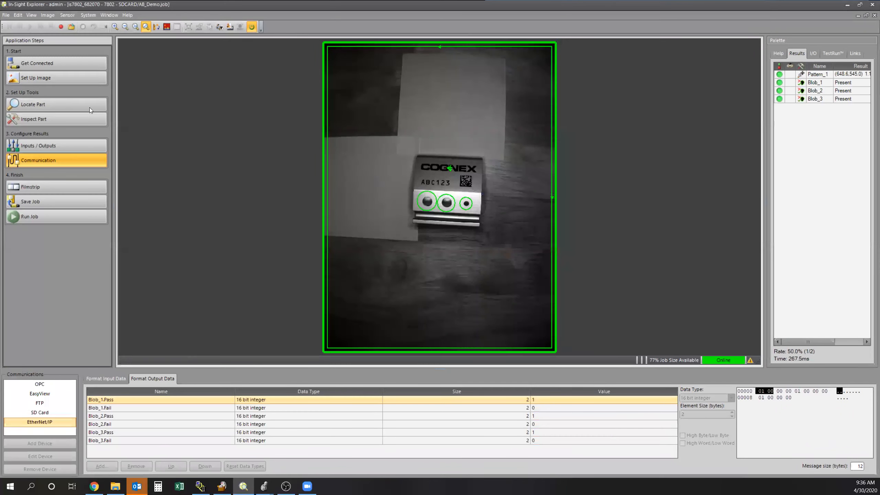
{"action": "left_click", "coordinate": [76, 82]}
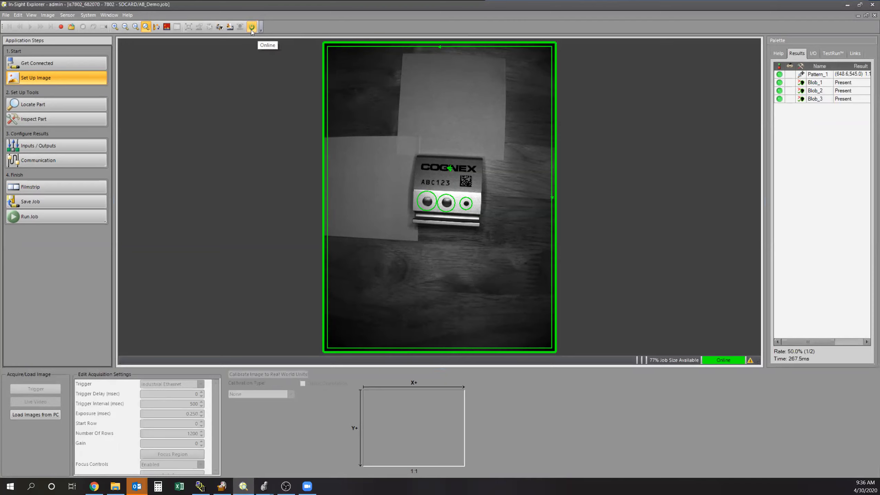
{"action": "left_click", "coordinate": [68, 163]}
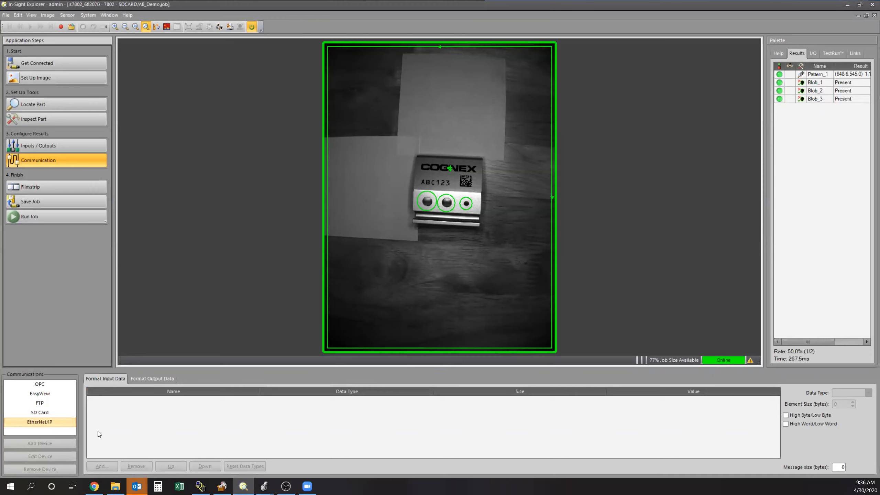
{"action": "left_click", "coordinate": [143, 379]}
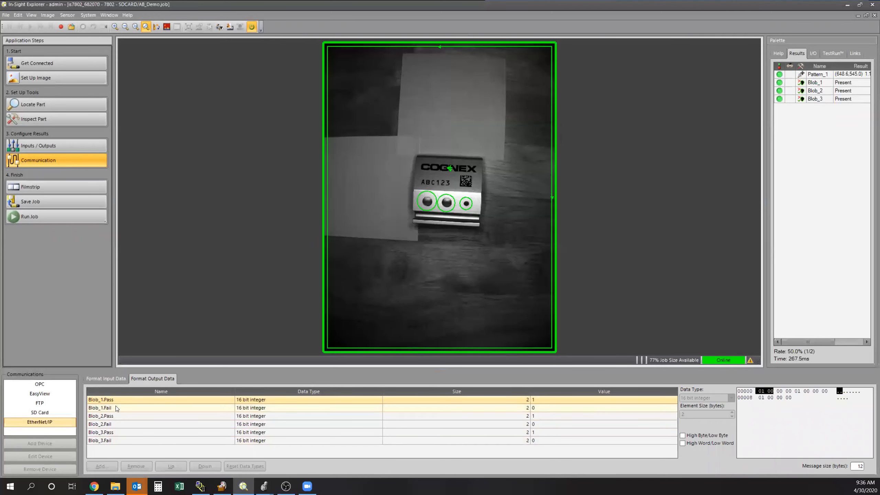
- Take the In-Sight camera offline so its EtherNet/IP output data can be edited
{"action": "left_click", "coordinate": [256, 27]}
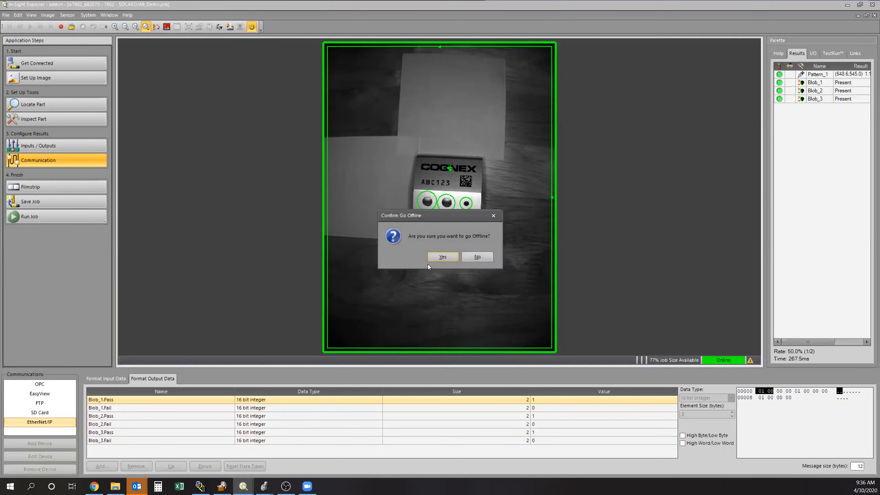
{"action": "left_click", "coordinate": [436, 258]}
{"action": "left_click", "coordinate": [40, 422]}
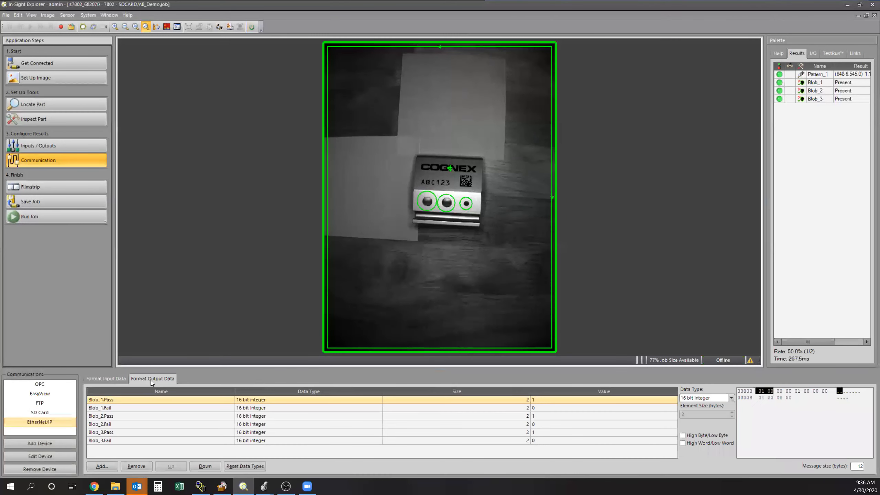
- Open the output data selection, look through the available Blob_1 items, and cancel without adding any
{"action": "left_click", "coordinate": [101, 465]}
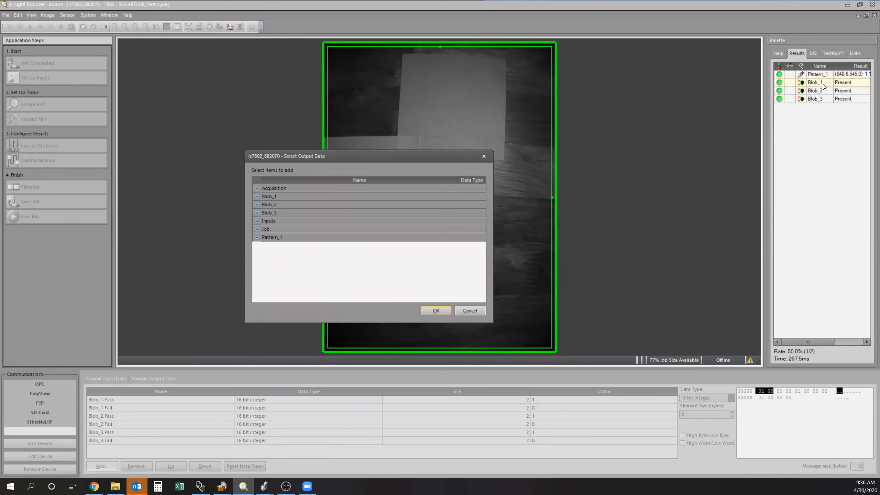
{"action": "left_click_drag", "start_coordinate": [420, 158], "coordinate": [221, 141]}
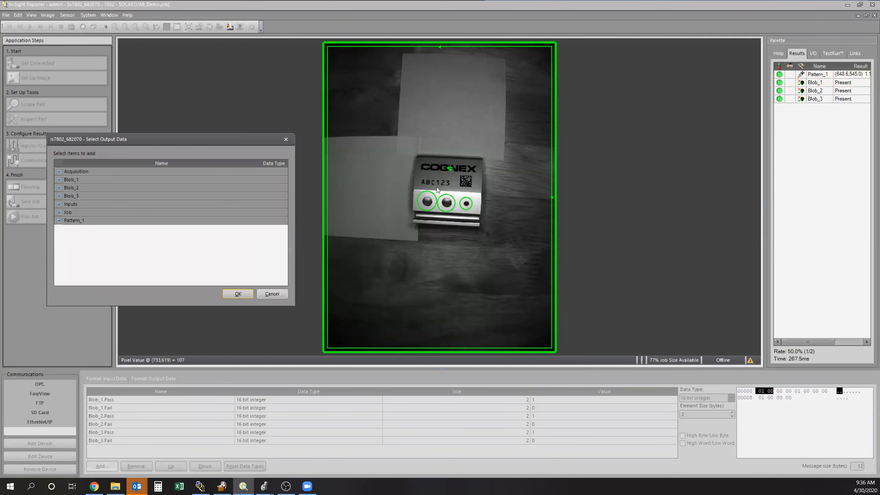
{"action": "left_click", "coordinate": [59, 180]}
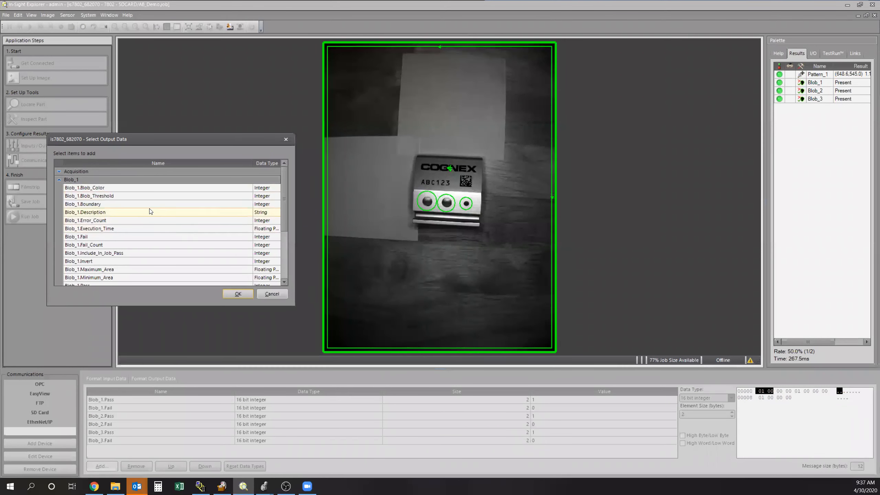
{"action": "scroll", "coordinate": [130, 191], "scroll_direction": "down", "scroll_amount": 3}
{"action": "scroll", "coordinate": [134, 246], "scroll_direction": "up", "scroll_amount": 3}
{"action": "left_click", "coordinate": [270, 294]}
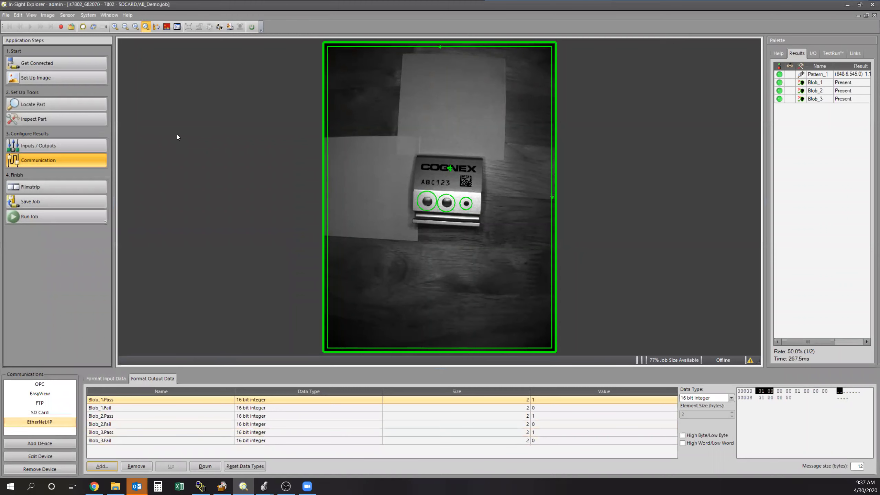
- Put the In-Sight camera back online
{"action": "left_click", "coordinate": [254, 25]}
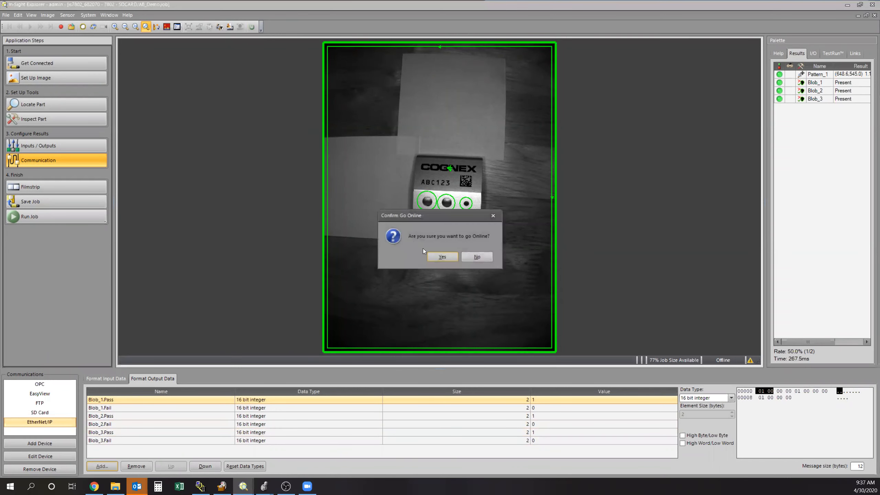
{"action": "left_click", "coordinate": [441, 256]}
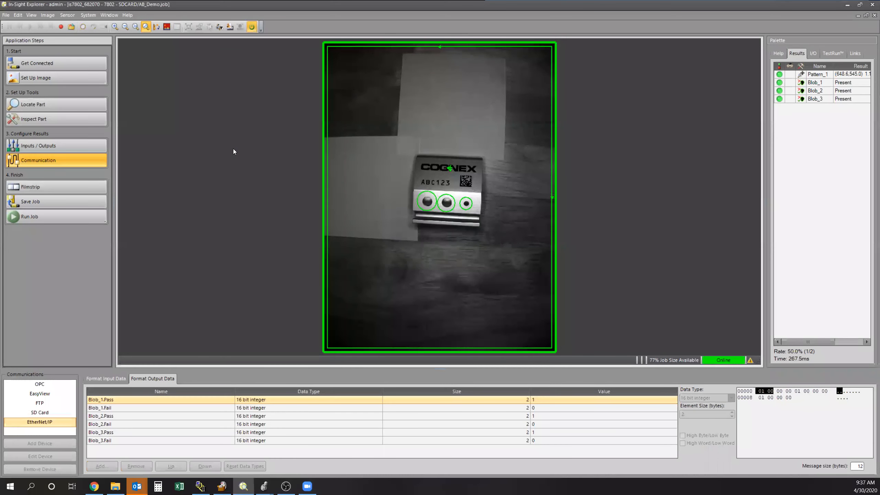
- Restore In-Sight Explorer beside the MainRoutine ladder and close the Controller Organizer to give the rungs more width
{"action": "left_click", "coordinate": [859, 4]}
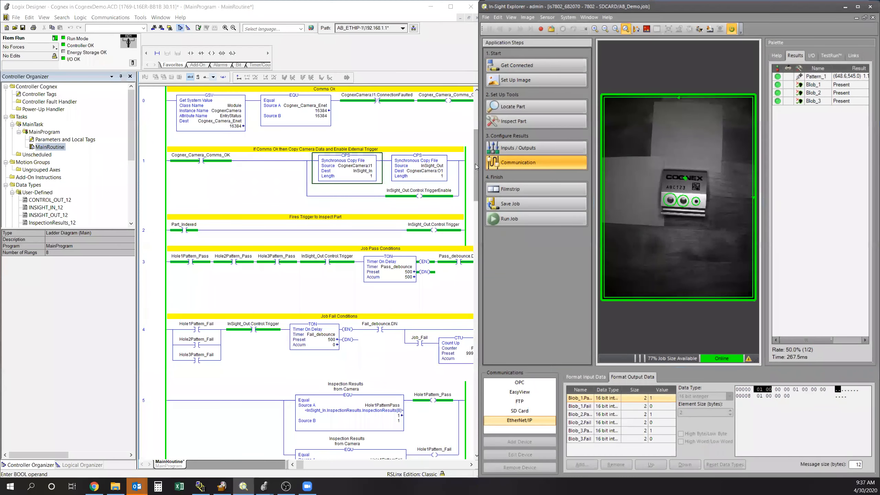
{"action": "left_click_drag", "start_coordinate": [474, 145], "coordinate": [474, 127]}
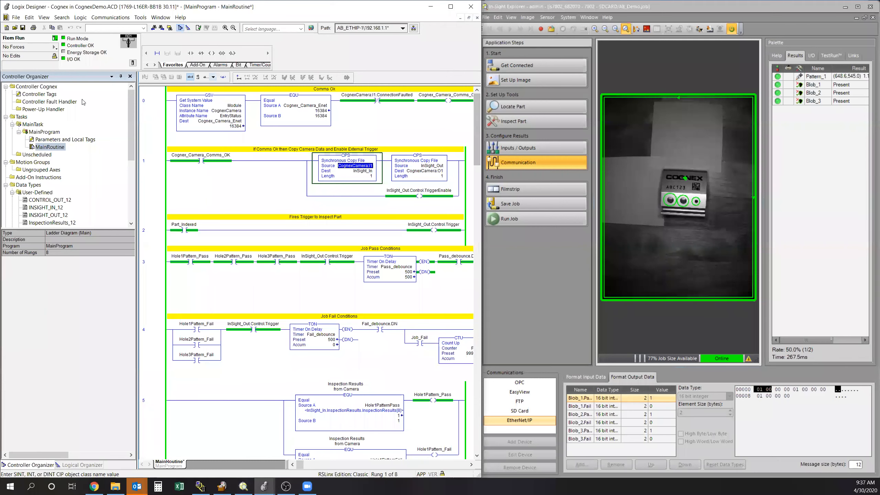
{"action": "left_click", "coordinate": [130, 76]}
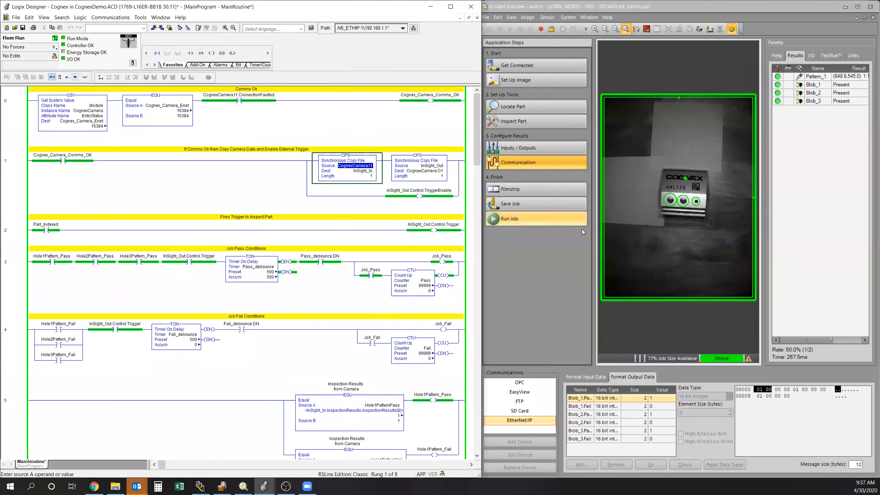
- Bring up the Windowed Projector preview, make it slightly smaller, and place it over the lower part of In-Sight Explorer, clear of the ladder
{"action": "key", "text": "alt+Tab"}
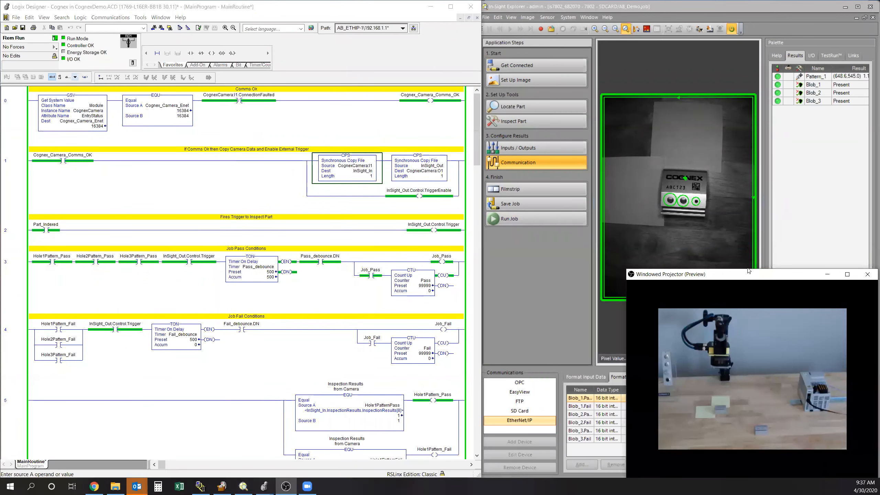
{"action": "left_click_drag", "start_coordinate": [712, 275], "coordinate": [576, 236]}
{"action": "left_click_drag", "start_coordinate": [489, 231], "coordinate": [513, 247]}
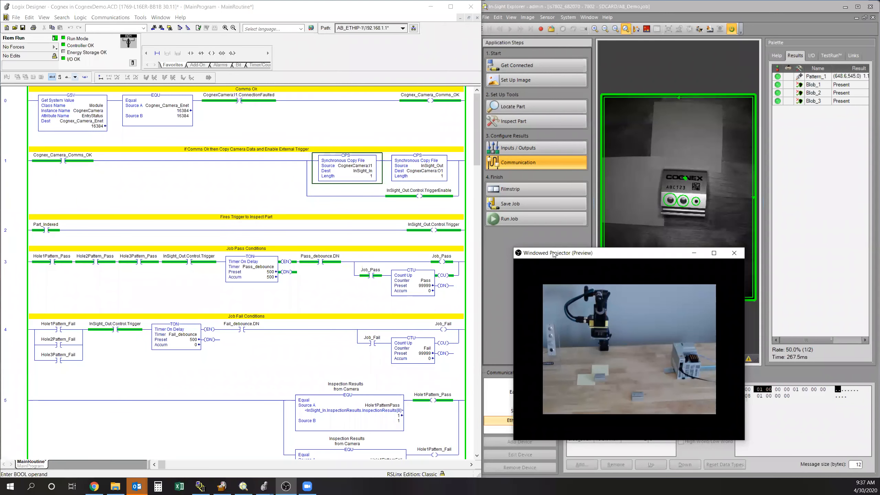
{"action": "left_click_drag", "start_coordinate": [553, 255], "coordinate": [692, 292]}
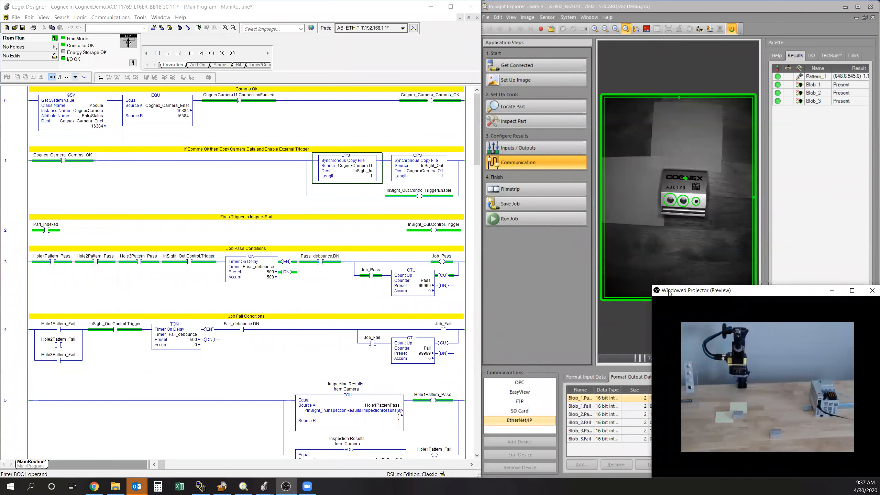
{"action": "left_click_drag", "start_coordinate": [670, 293], "coordinate": [674, 294]}
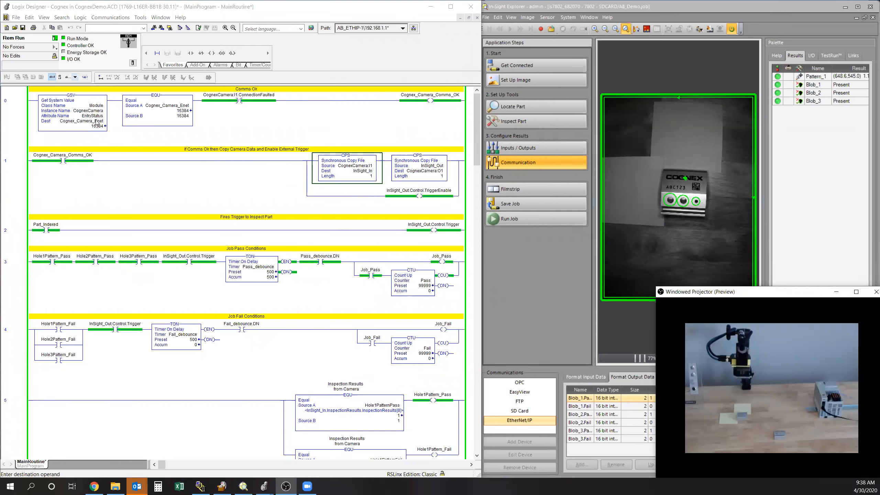
{"action": "mouse_move", "coordinate": [97, 129]}
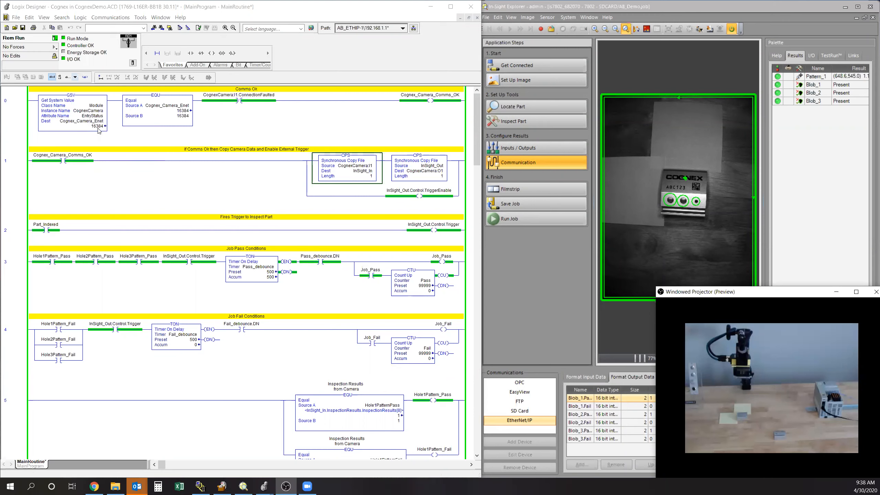
- Examine the camera comms check in rung 0 and the source and destination operands of both Synchronous Copy File instructions in rung 1
{"action": "mouse_move", "coordinate": [180, 117]}
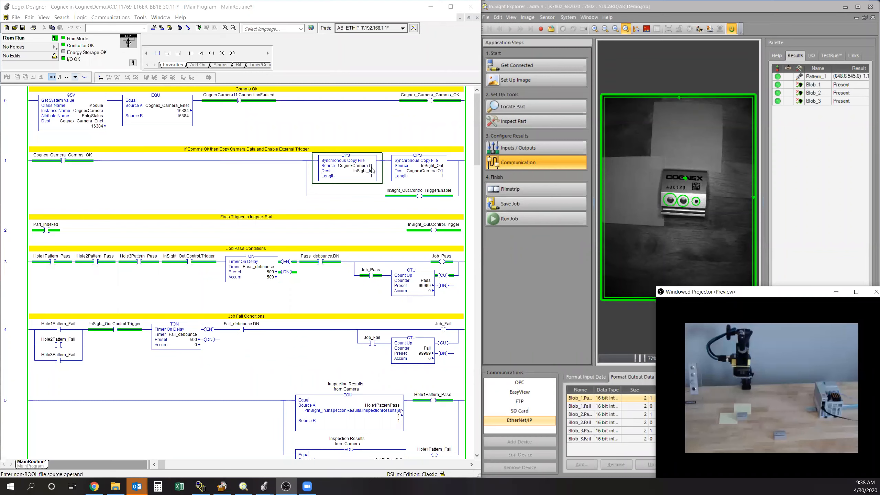
{"action": "double_click", "coordinate": [361, 169]}
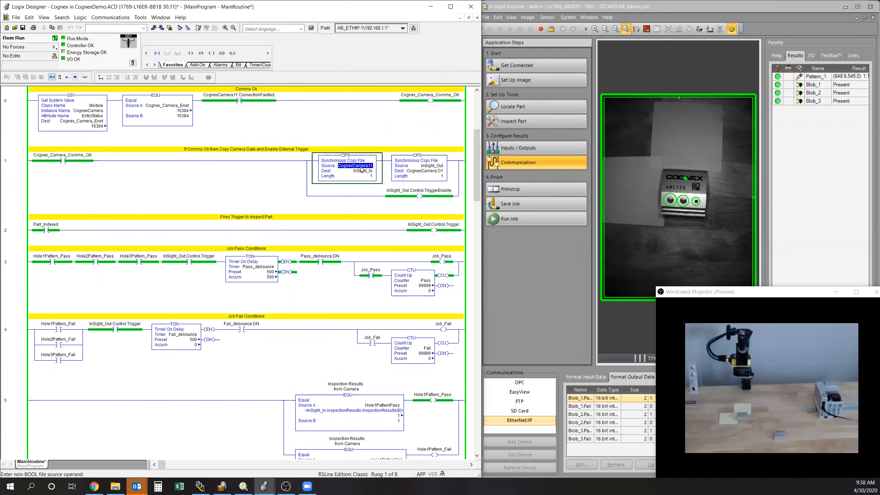
{"action": "key", "text": "Tab"}
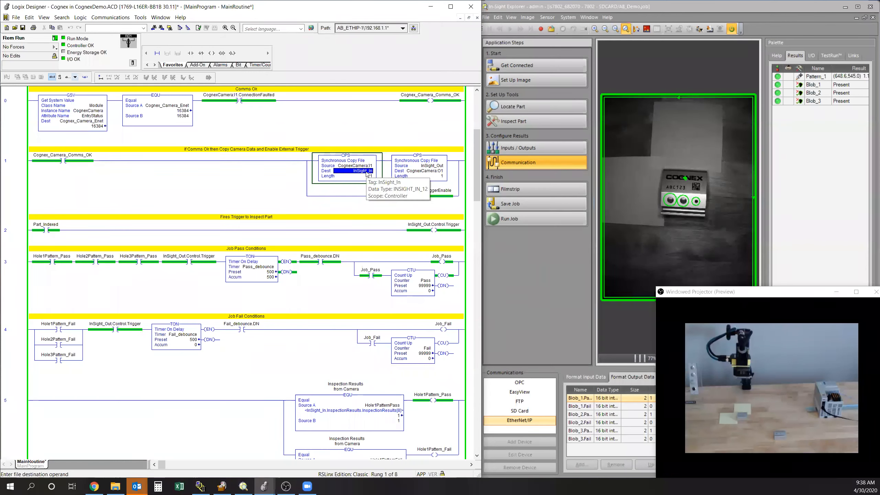
{"action": "left_click", "coordinate": [437, 167]}
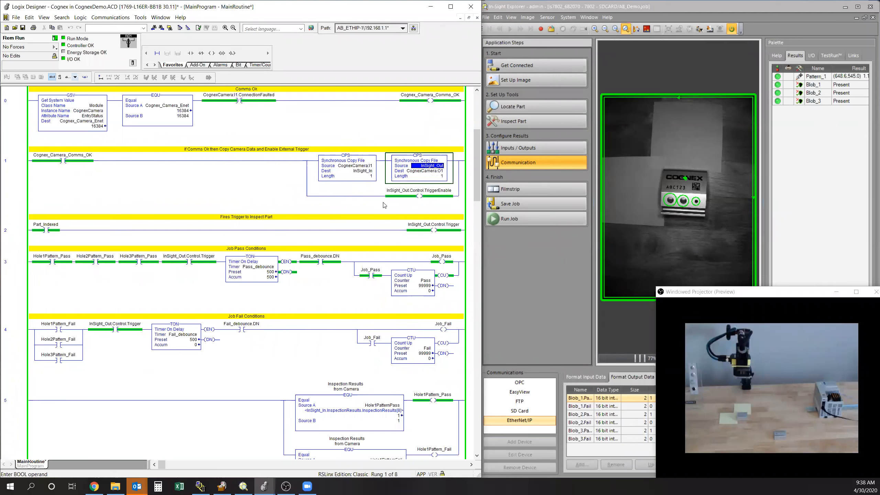
{"action": "left_click", "coordinate": [426, 172]}
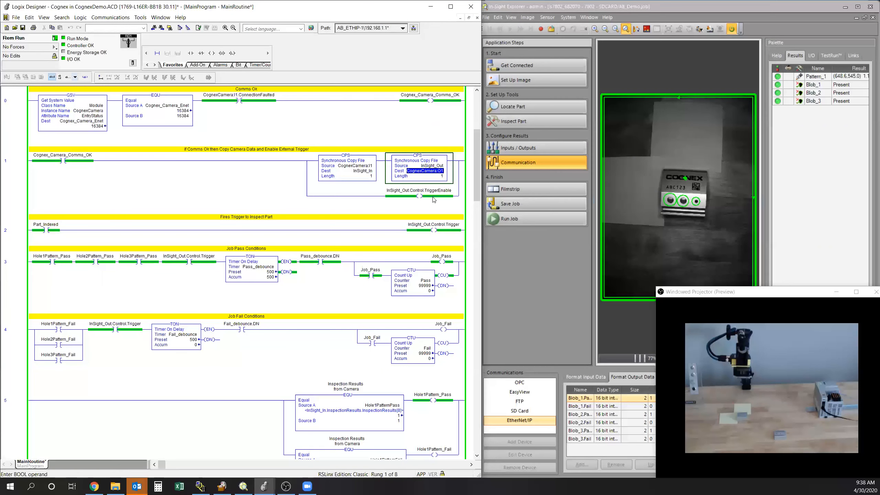
- Toggle the Part_Indexed contact in rung 2 off, trigger three camera inspections by cycling it on and off, and leave it off
{"action": "left_click", "coordinate": [47, 229]}
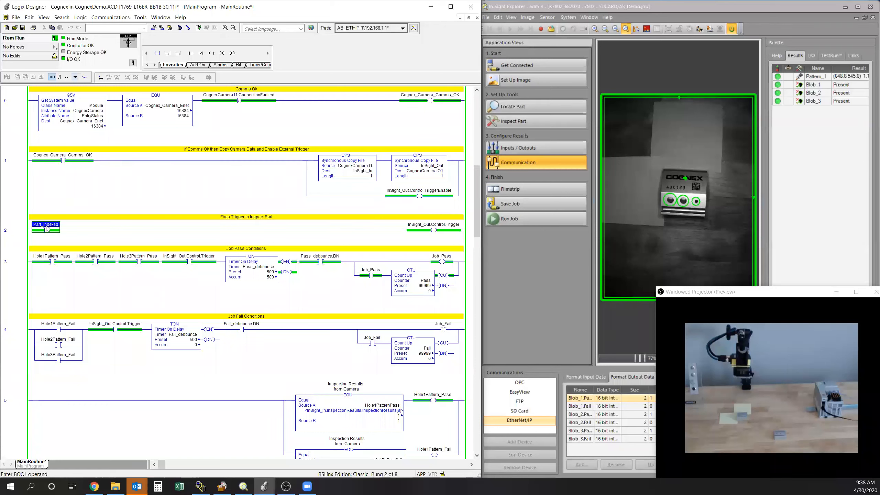
{"action": "key", "text": "ctrl+t"}
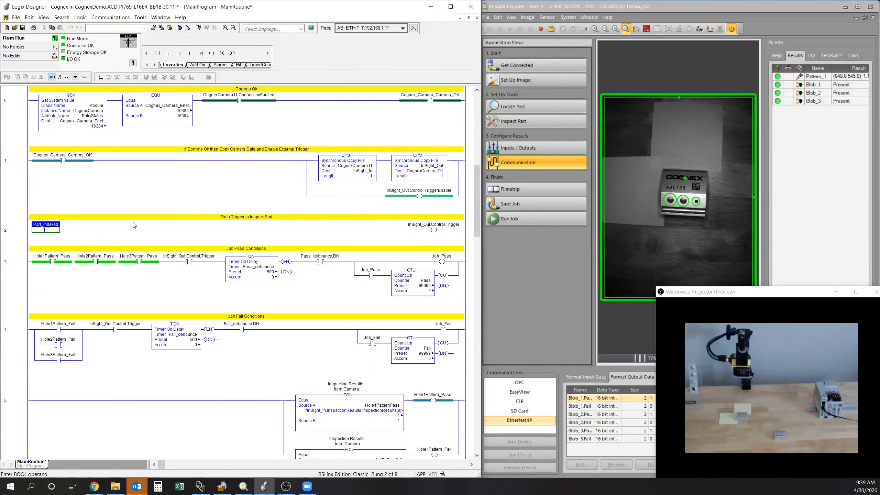
{"action": "key", "text": "ctrl+t"}
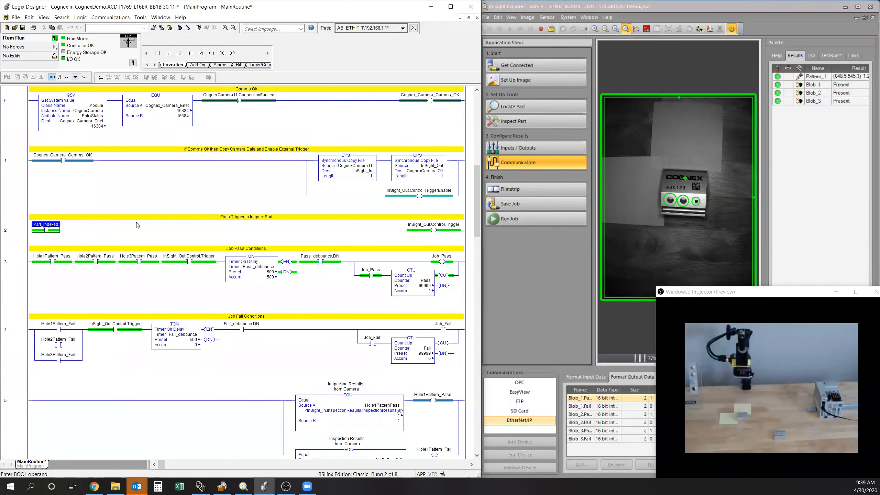
{"action": "key", "text": "ctrl+t"}
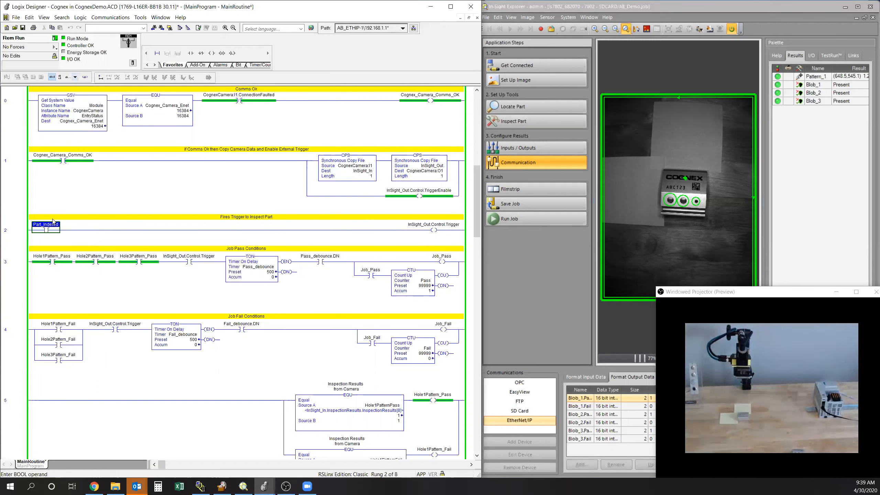
{"action": "key", "text": "ctrl+t"}
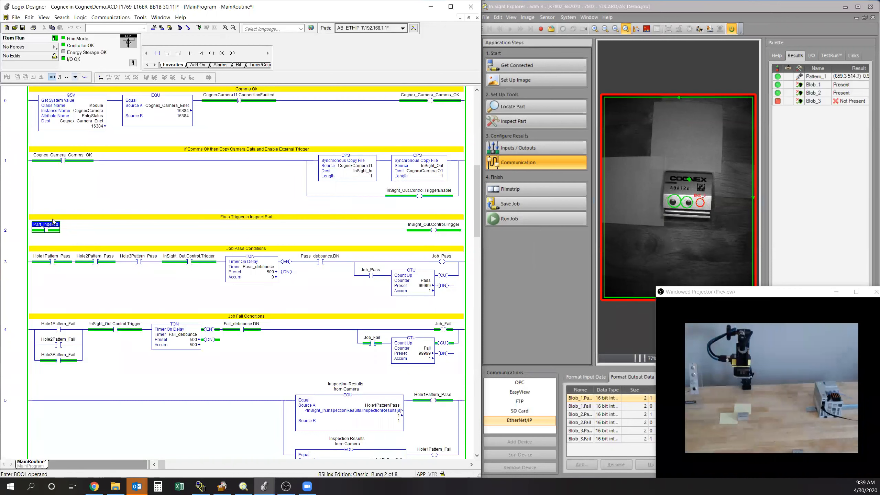
{"action": "key", "text": "ctrl+t"}
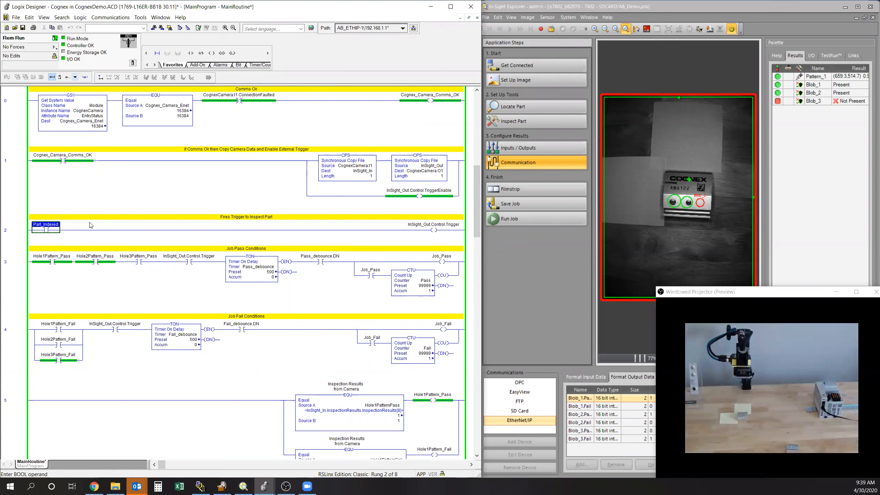
{"action": "key", "text": "ctrl+t"}
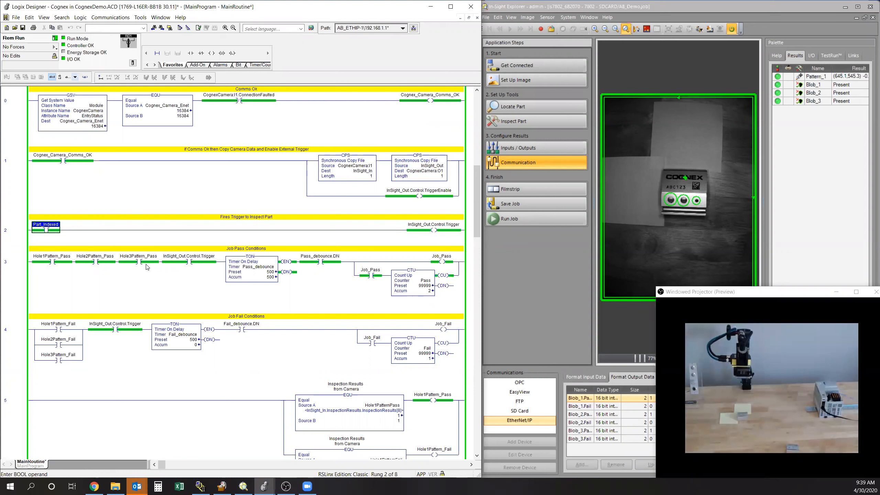
{"action": "key", "text": "ctrl+t"}
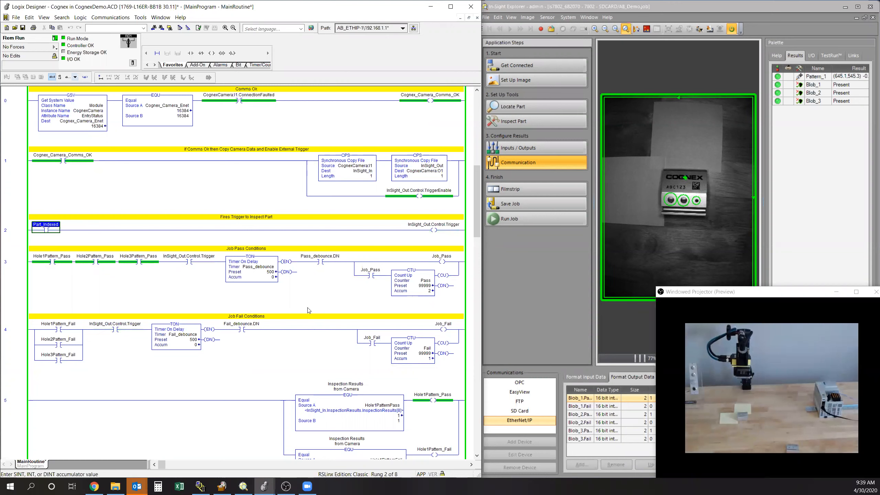
- Examine the job pass and fail conditions in rungs 3 and 4 and the camera inspection result comparisons in the rungs below
{"action": "scroll", "coordinate": [309, 310], "scroll_direction": "down", "scroll_amount": 1}
{"action": "left_click", "coordinate": [58, 246]}
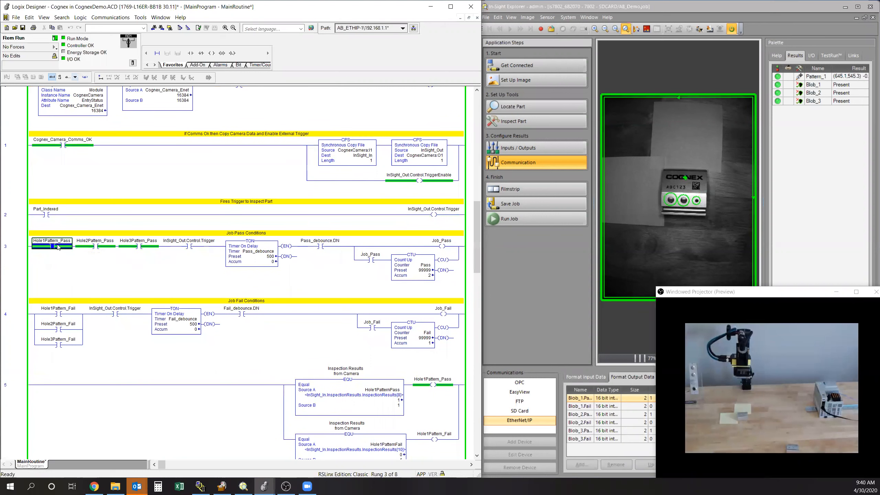
{"action": "scroll", "coordinate": [296, 329], "scroll_direction": "down", "scroll_amount": 1}
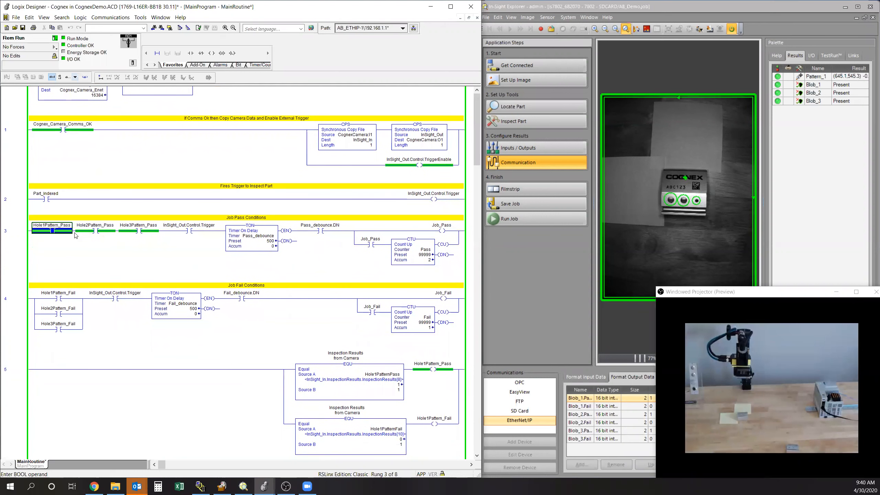
{"action": "scroll", "coordinate": [396, 333], "scroll_direction": "down", "scroll_amount": 4}
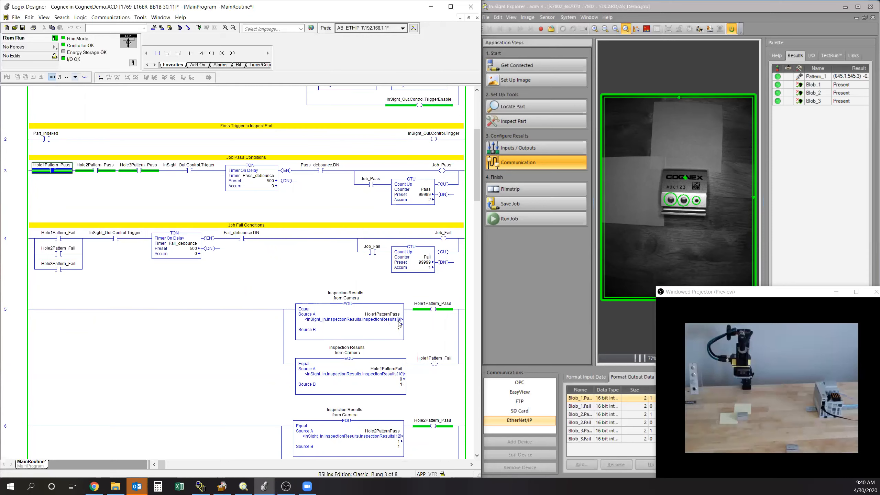
{"action": "mouse_move", "coordinate": [389, 316]}
{"action": "scroll", "coordinate": [414, 342], "scroll_direction": "down", "scroll_amount": 1}
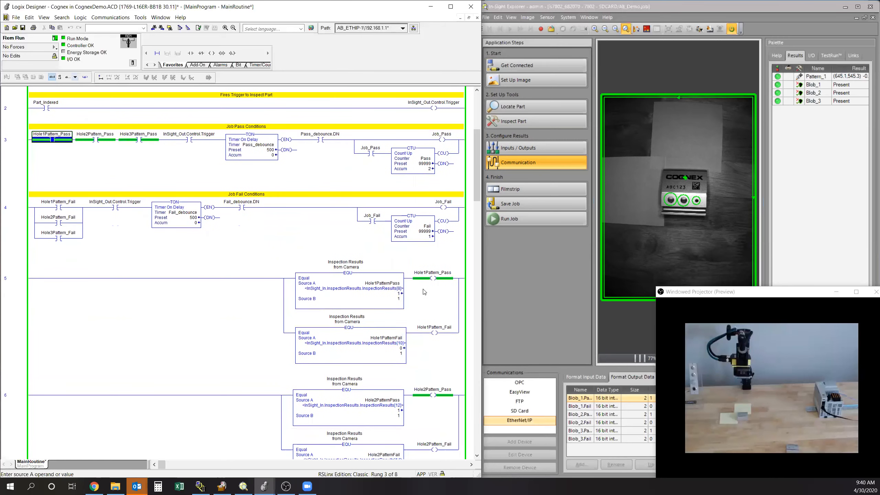
{"action": "scroll", "coordinate": [443, 341], "scroll_direction": "down", "scroll_amount": 3}
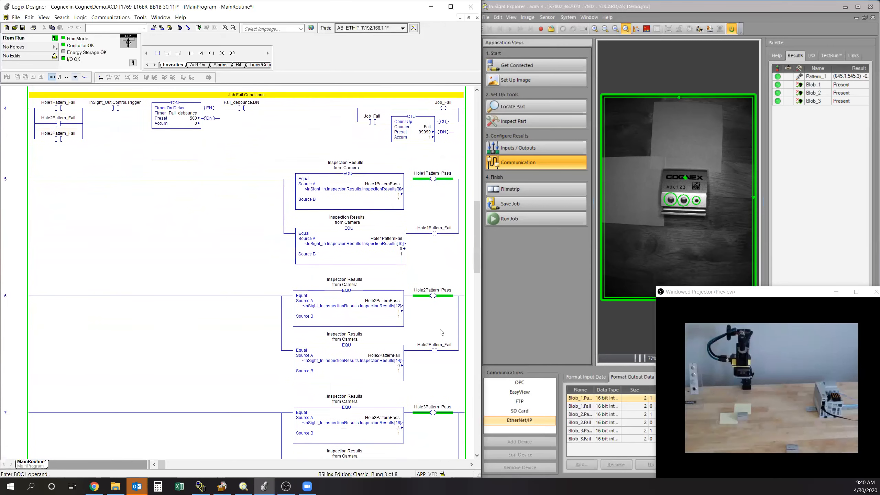
{"action": "scroll", "coordinate": [454, 373], "scroll_direction": "down", "scroll_amount": 2}
{"action": "scroll", "coordinate": [418, 355], "scroll_direction": "up", "scroll_amount": 6}
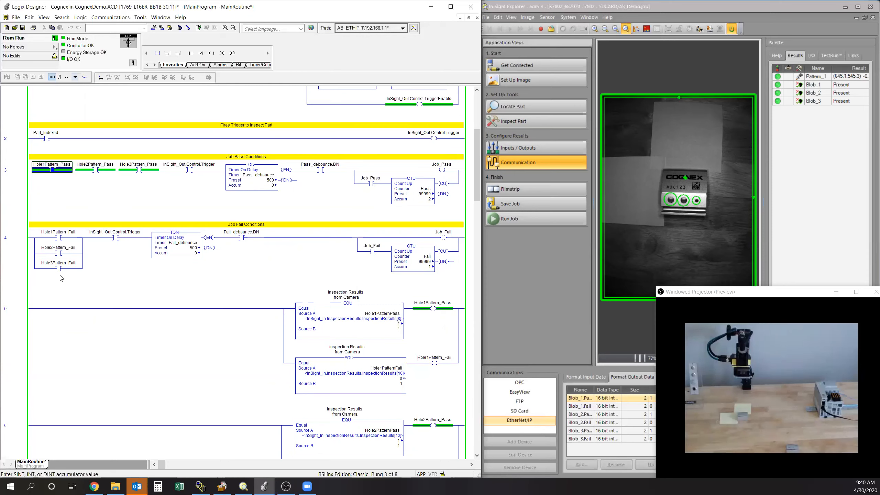
{"action": "mouse_move", "coordinate": [74, 263]}
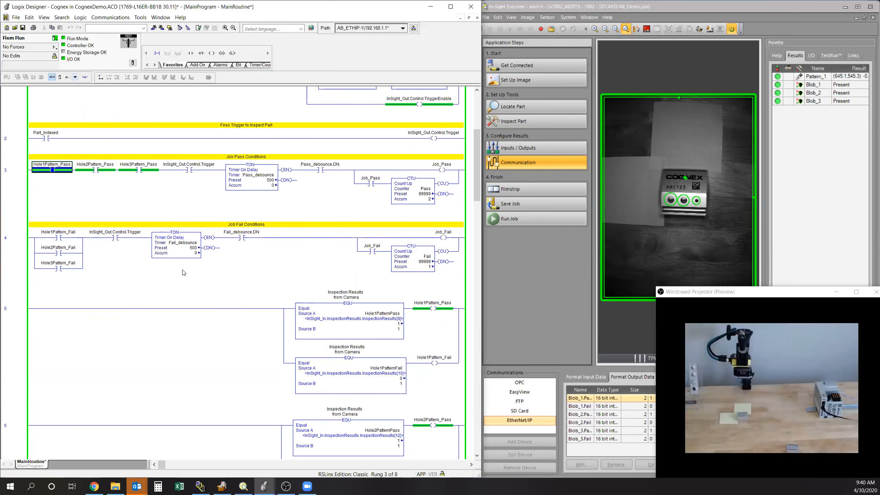
{"action": "scroll", "coordinate": [193, 305], "scroll_direction": "up", "scroll_amount": 3}
{"action": "scroll", "coordinate": [345, 298], "scroll_direction": "down", "scroll_amount": 3}
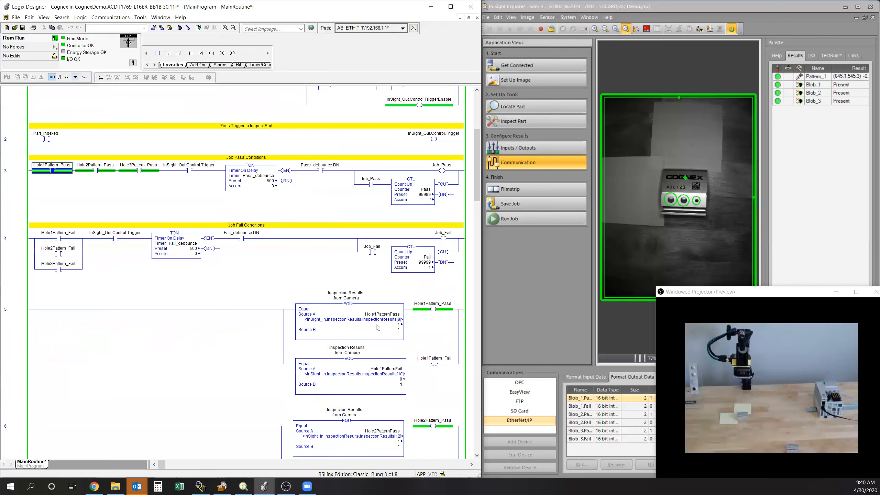
- Monitor the Hole1PatternPass tag from the first Equal instruction in rung 5, inspect its entry, and return to the MainRoutine ladder
{"action": "right_click", "coordinate": [379, 314]}
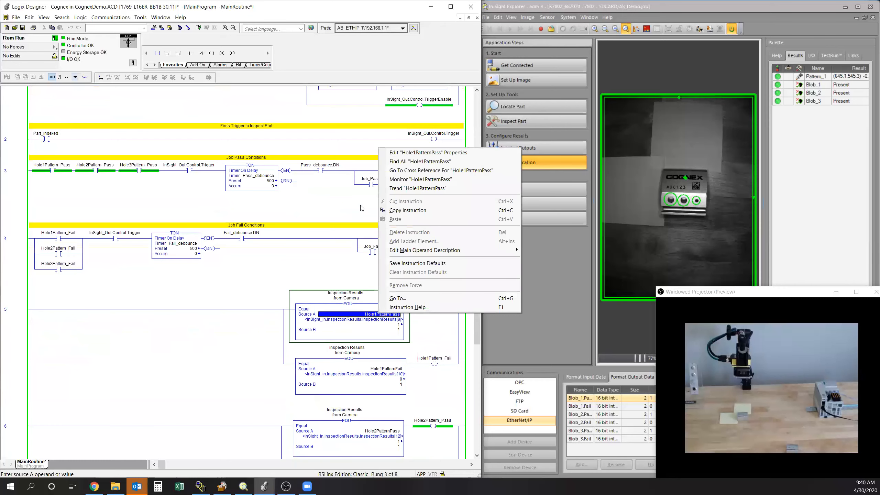
{"action": "left_click", "coordinate": [420, 179]}
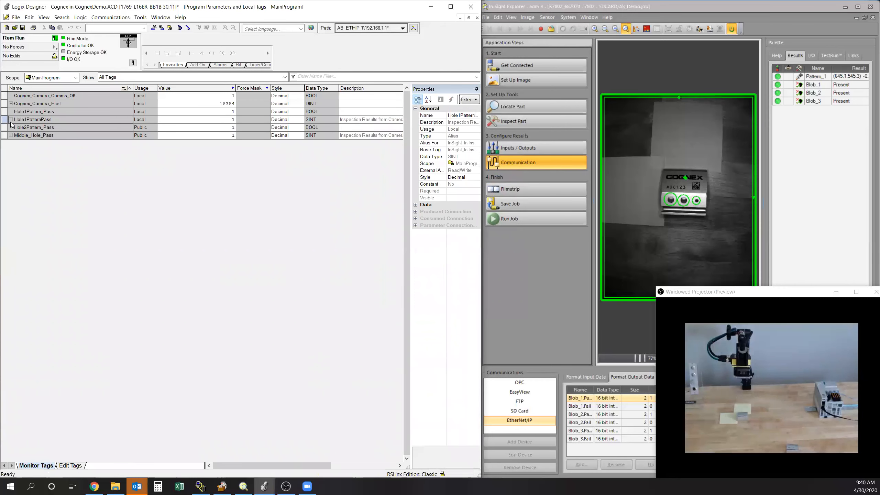
{"action": "left_click", "coordinate": [10, 120]}
{"action": "left_click", "coordinate": [10, 119]}
{"action": "key", "text": "ctrl+Tab"}
{"action": "scroll", "coordinate": [373, 159], "scroll_direction": "up", "scroll_amount": 3}
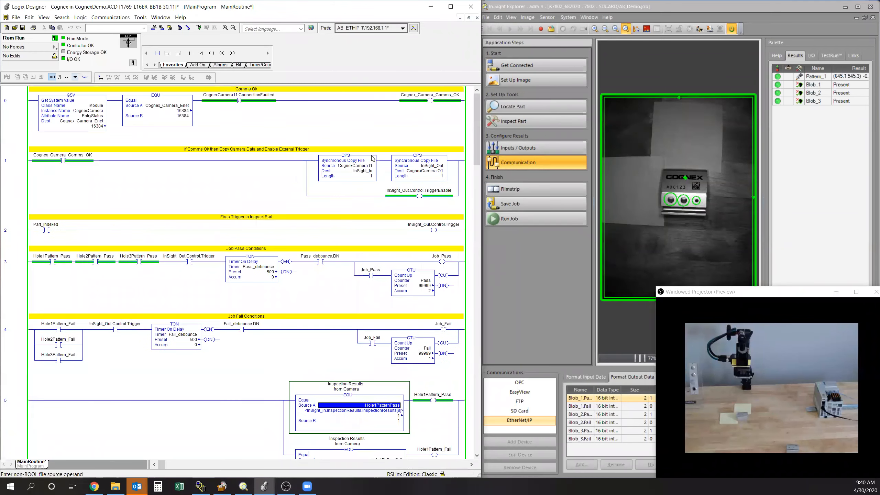
{"action": "right_click", "coordinate": [425, 171]}
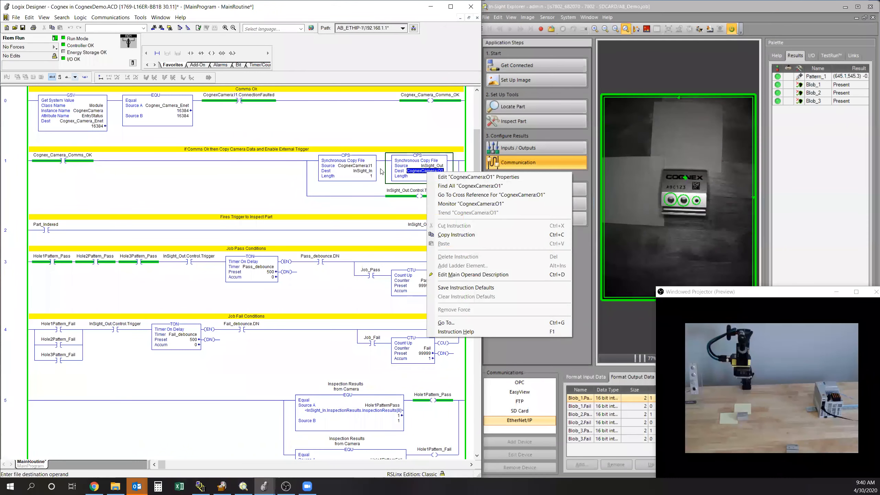
{"action": "right_click", "coordinate": [369, 170]}
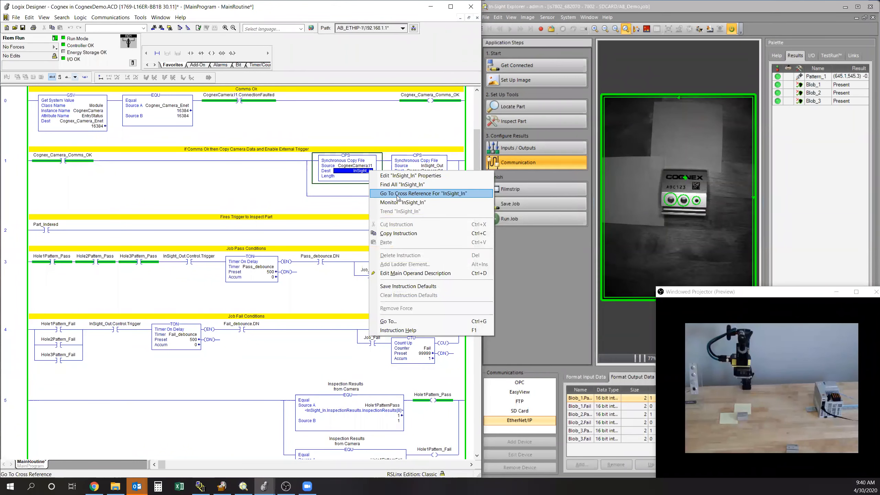
{"action": "left_click", "coordinate": [392, 194]}
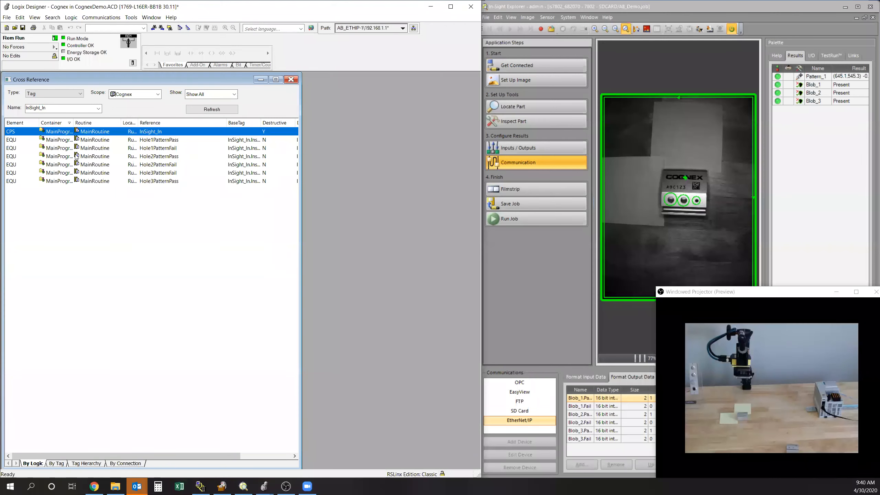
{"action": "left_click", "coordinate": [292, 80]}
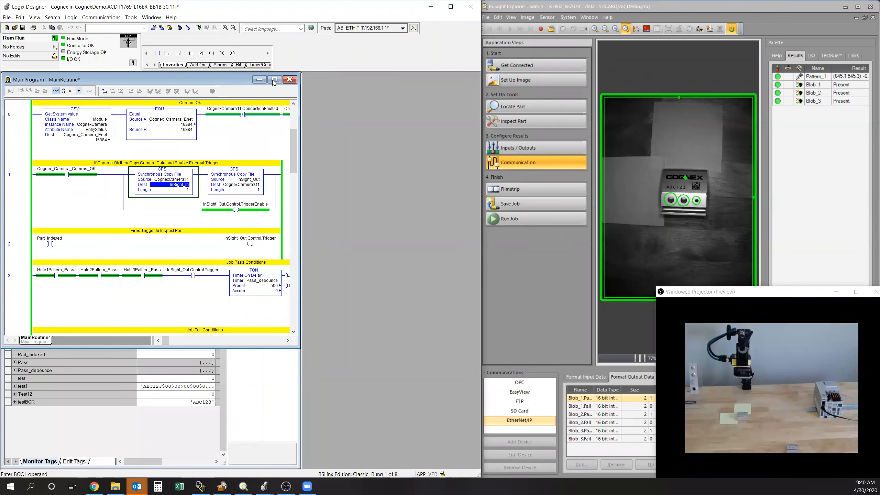
- Monitor the InSight_In tag from rung 1 and expand its InspectionResults array to examine the individual element values
{"action": "right_click", "coordinate": [355, 171]}
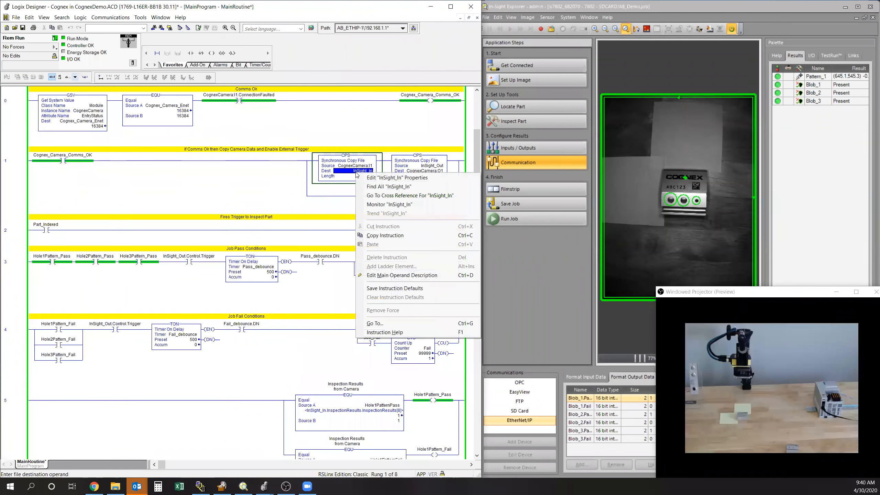
{"action": "left_click", "coordinate": [386, 205]}
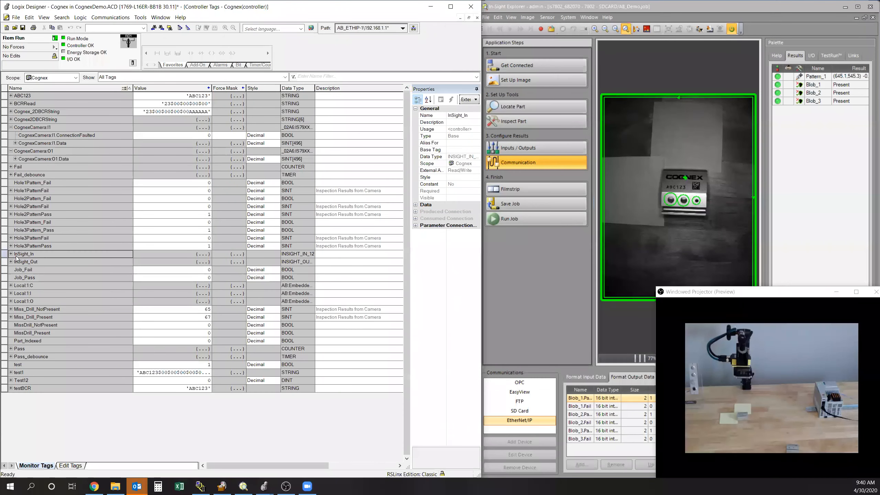
{"action": "left_click", "coordinate": [10, 254]}
{"action": "left_click", "coordinate": [14, 271]}
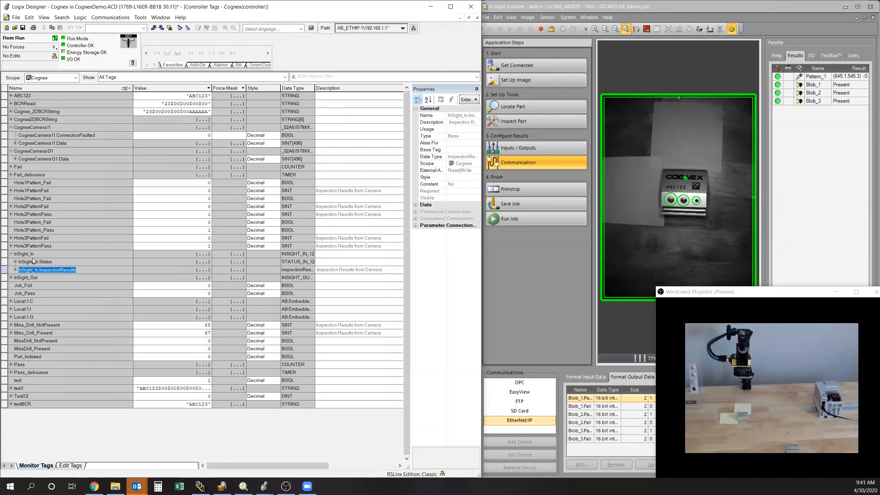
{"action": "left_click", "coordinate": [15, 270]}
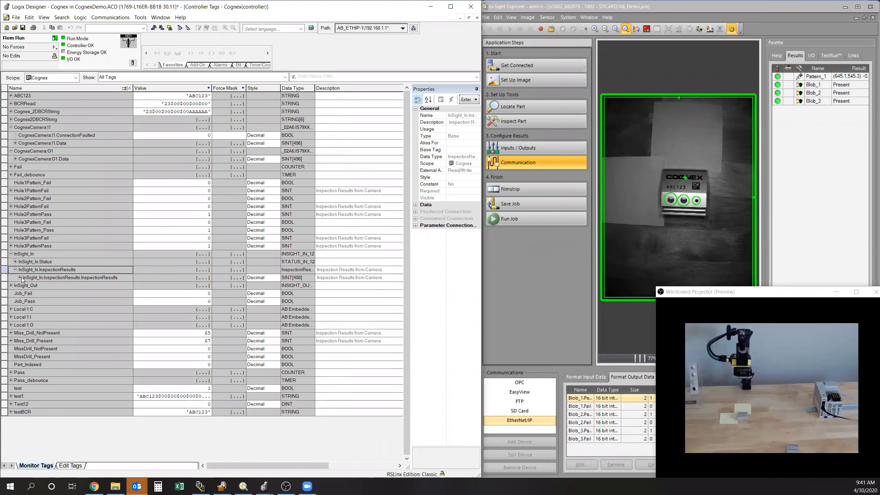
{"action": "left_click", "coordinate": [20, 277]}
{"action": "scroll", "coordinate": [58, 219], "scroll_direction": "down", "scroll_amount": 7}
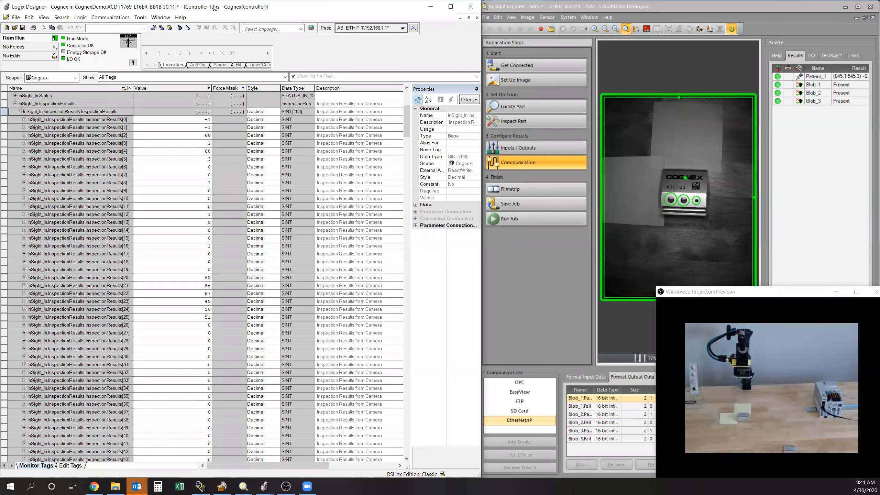
- Enlarge the Logix Designer window and place the Controller Tags window beside the MainRoutine ladder so both can be viewed together
{"action": "left_click_drag", "start_coordinate": [480, 45], "coordinate": [517, 53]}
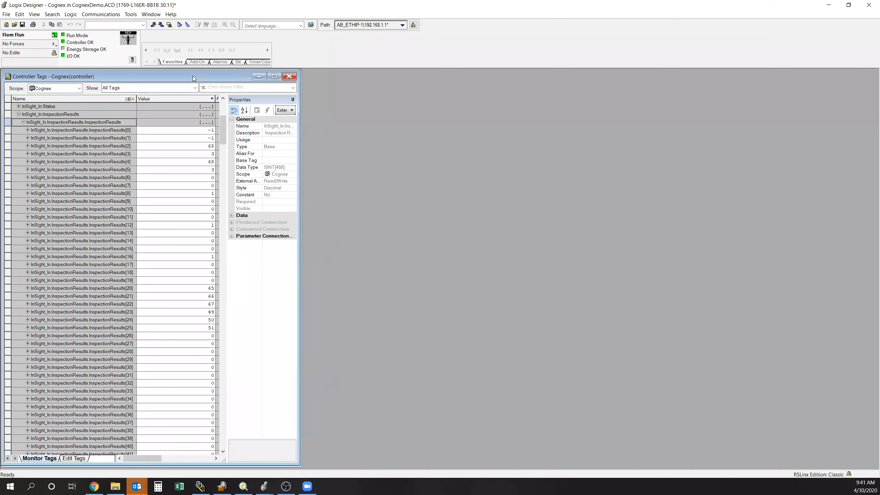
{"action": "left_click_drag", "start_coordinate": [193, 75], "coordinate": [608, 70]}
{"action": "left_click", "coordinate": [59, 239]}
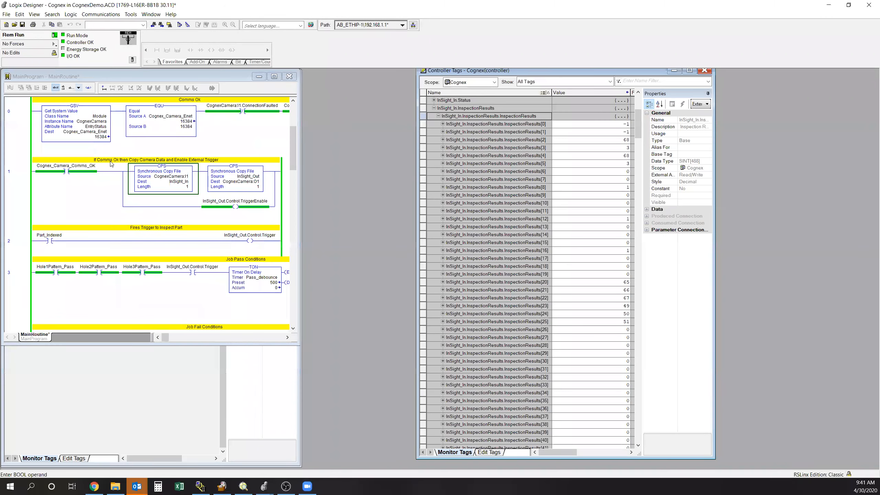
- Toggle the Part_Indexed bit on and off to trigger an inspection, and check the hole results in the rungs below
{"action": "left_click", "coordinate": [58, 240]}
{"action": "key", "text": "ctrl+t"}
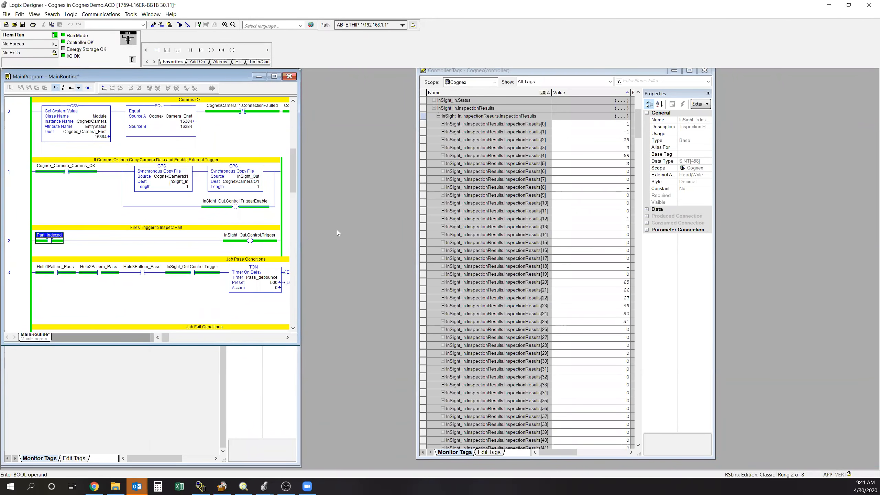
{"action": "key", "text": "ctrl+t"}
{"action": "scroll", "coordinate": [292, 178], "scroll_direction": "down", "scroll_amount": 5}
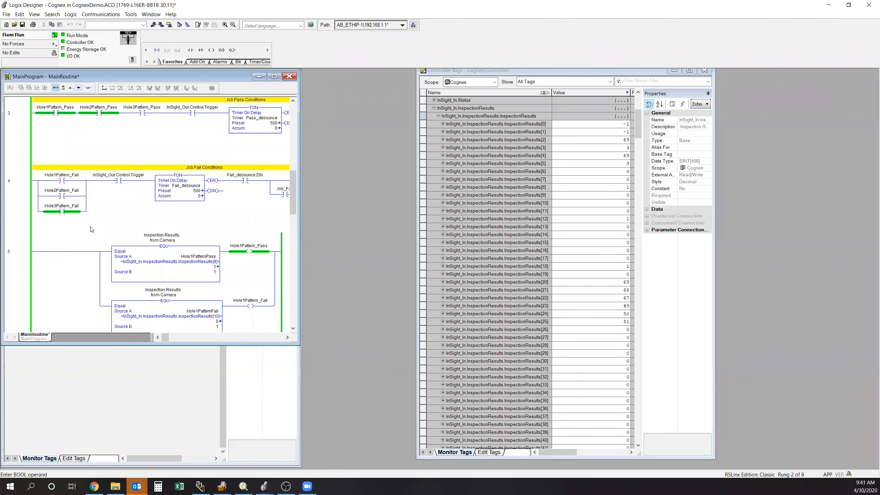
{"action": "scroll", "coordinate": [252, 226], "scroll_direction": "down", "scroll_amount": 10}
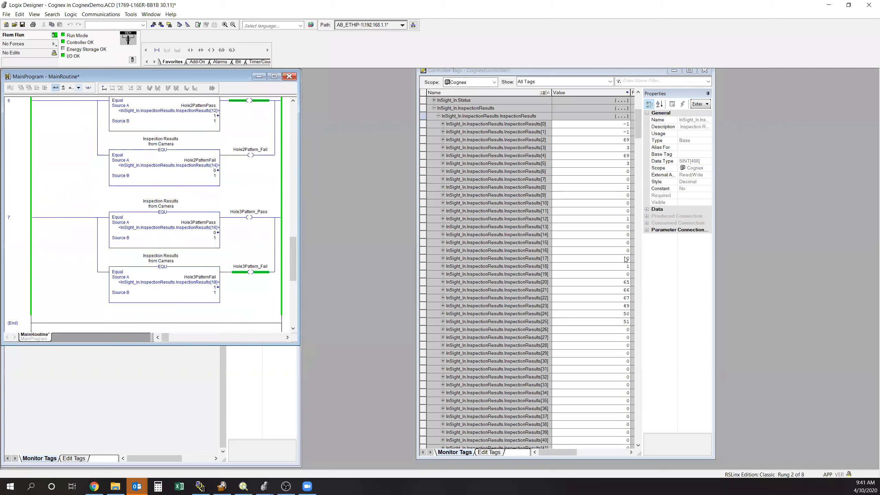
- Maximize the MainRoutine ladder and review its rungs from the communications check through the hole pass and fail comparisons
{"action": "left_click", "coordinate": [274, 76]}
{"action": "scroll", "coordinate": [542, 226], "scroll_direction": "up", "scroll_amount": 15}
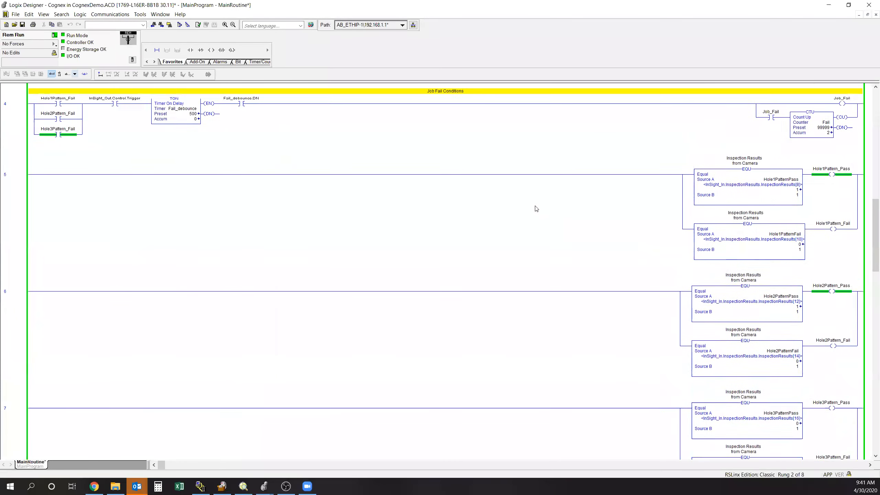
{"action": "scroll", "coordinate": [505, 225], "scroll_direction": "up", "scroll_amount": 2}
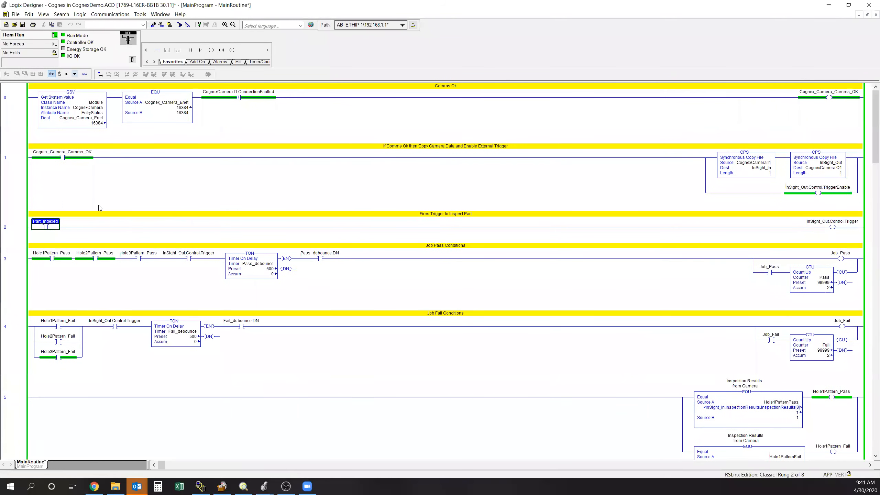
{"action": "scroll", "coordinate": [73, 210], "scroll_direction": "down", "scroll_amount": 7}
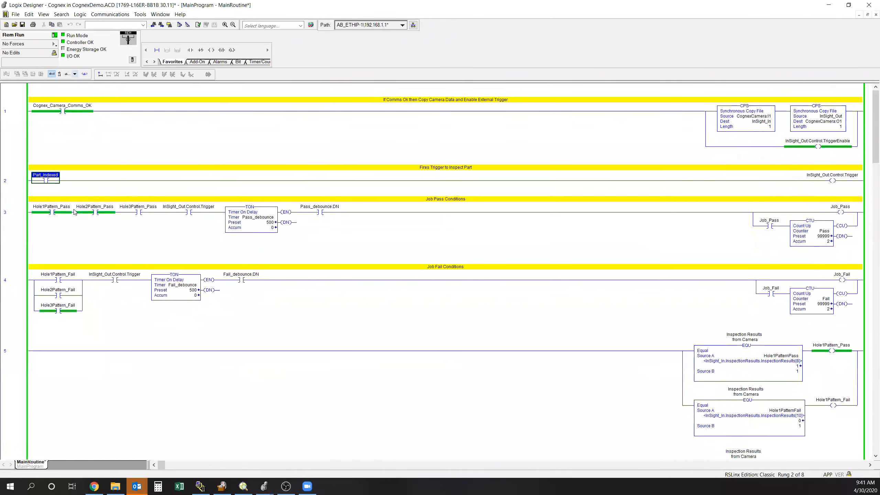
{"action": "scroll", "coordinate": [74, 210], "scroll_direction": "down", "scroll_amount": 15}
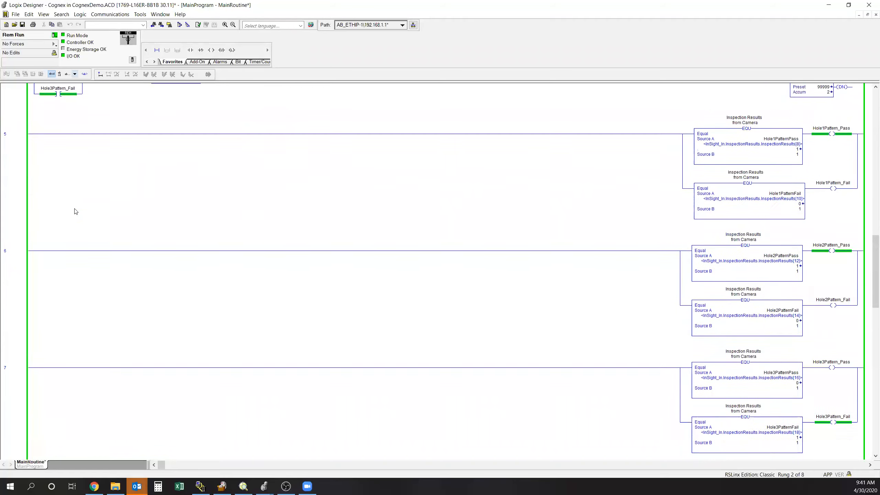
{"action": "scroll", "coordinate": [75, 210], "scroll_direction": "up", "scroll_amount": 12}
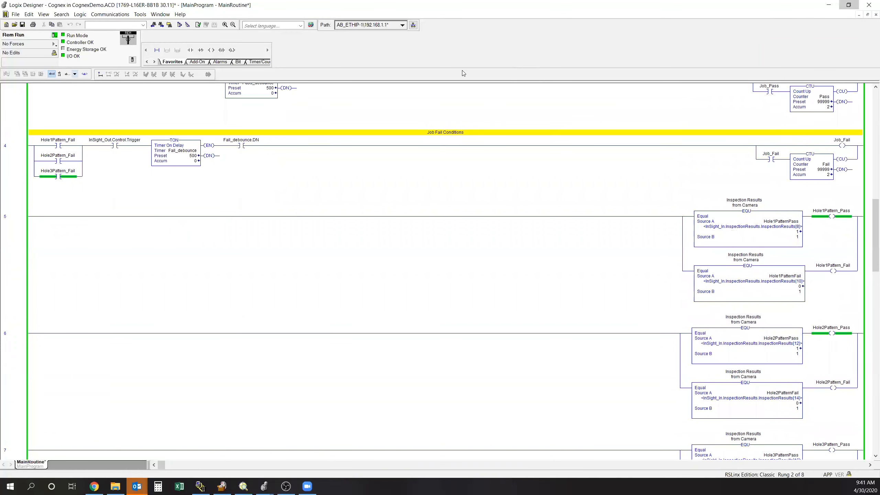
- Restore the Logix Designer window and resize it to full height beside In-Sight Explorer
{"action": "key", "text": "super+Down"}
{"action": "left_click_drag", "start_coordinate": [382, 48], "coordinate": [275, 9]}
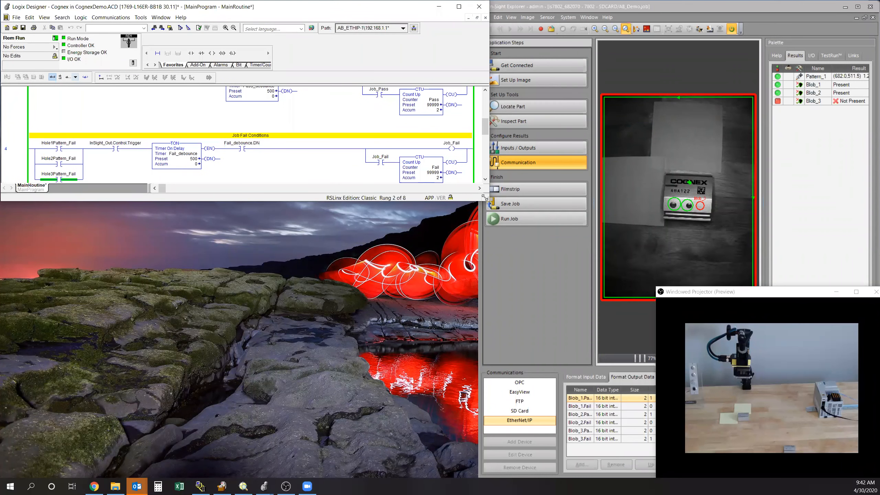
{"action": "left_click_drag", "start_coordinate": [485, 197], "coordinate": [477, 477]}
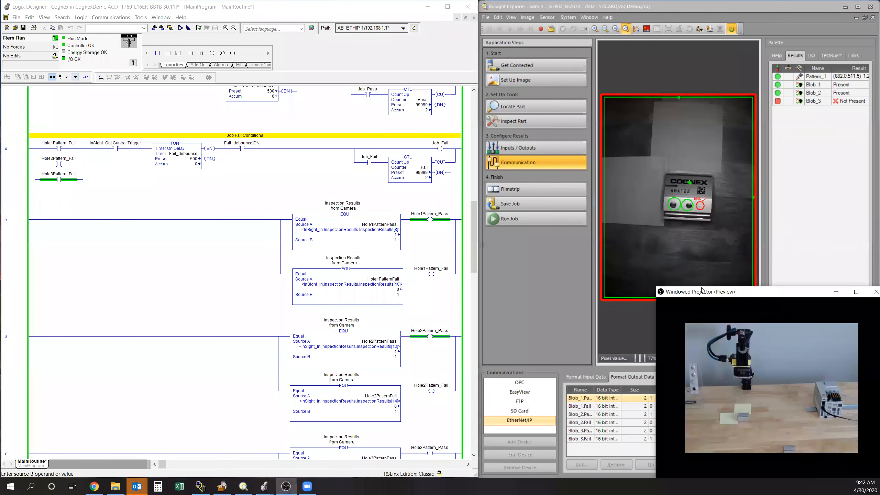
- View In-Sight Explorer's inspection image and EtherNet/IP output data full screen, restore it, and place the camera preview back over its lower corner
{"action": "left_click_drag", "start_coordinate": [703, 291], "coordinate": [214, 211]}
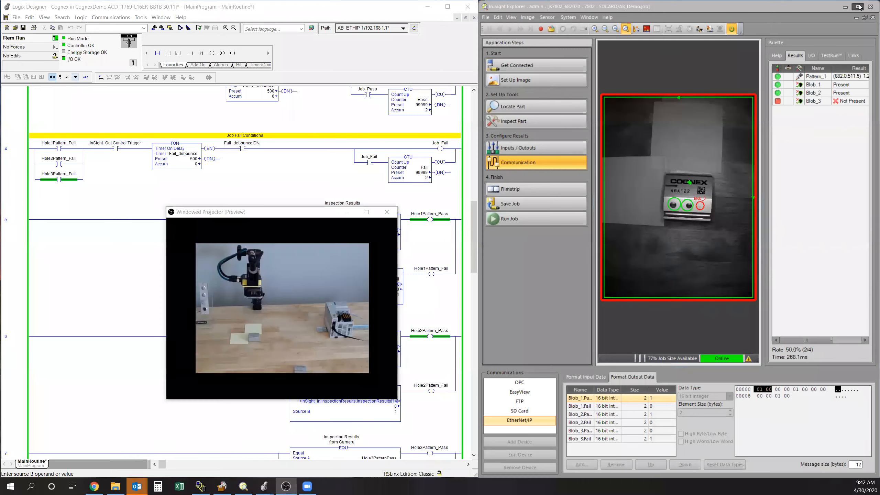
{"action": "left_click", "coordinate": [857, 6]}
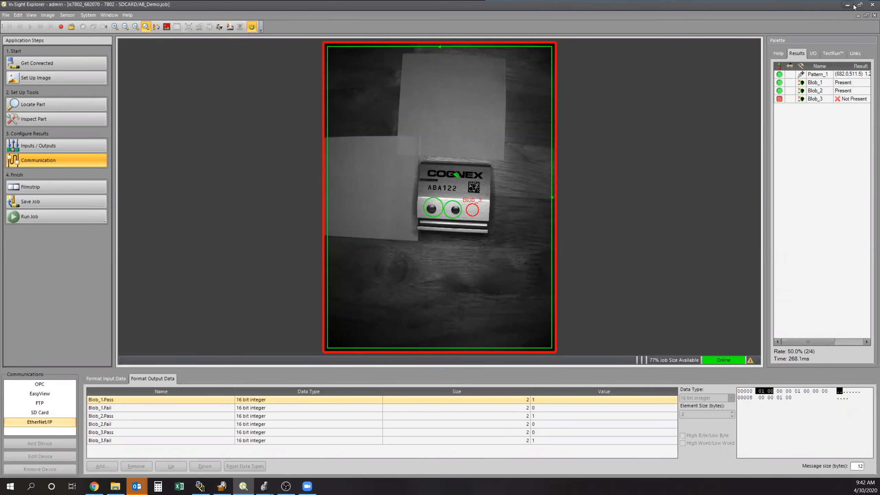
{"action": "double_click", "coordinate": [790, 7]}
{"action": "left_click", "coordinate": [295, 211]}
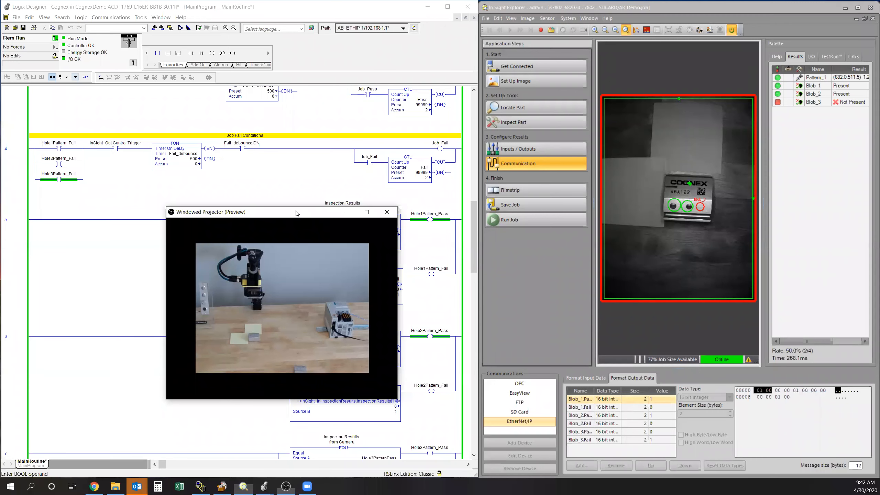
{"action": "left_click_drag", "start_coordinate": [297, 213], "coordinate": [755, 289]}
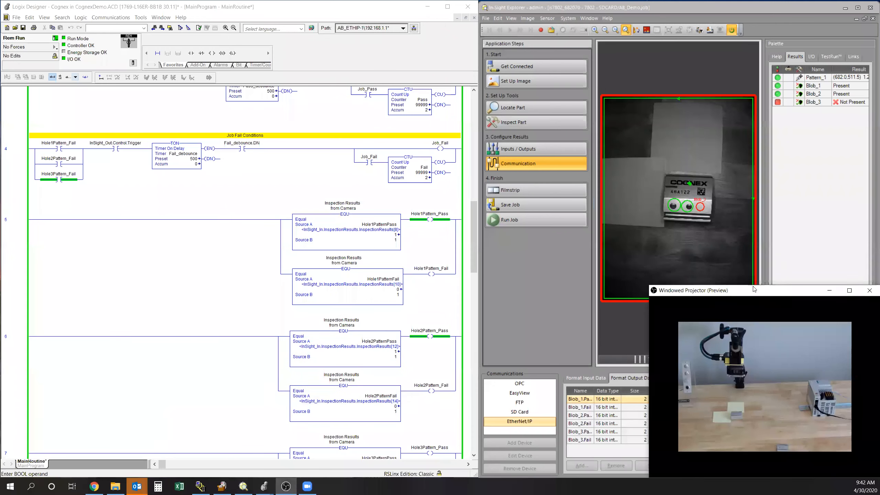
- Inspect the CopyRung L5X files in the RSLogix folder under Factory Protocol Description, and return to the copy instructions in rung 1
{"action": "left_click", "coordinate": [121, 487]}
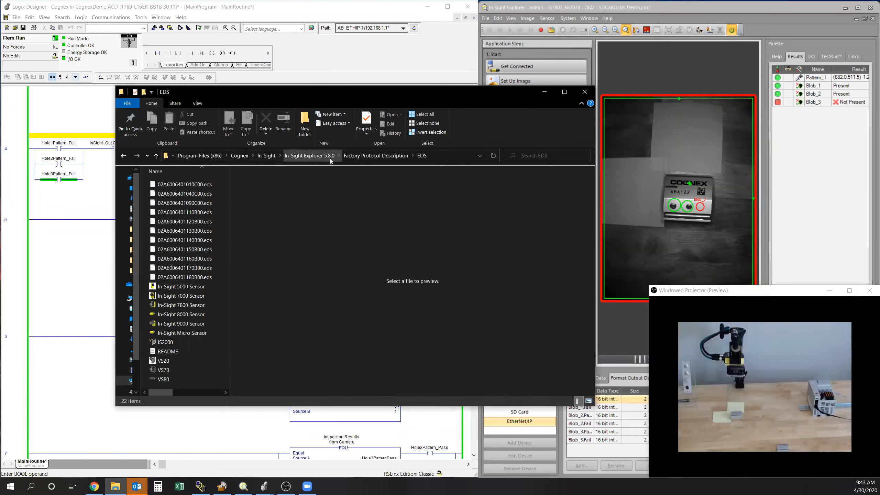
{"action": "left_click", "coordinate": [371, 158]}
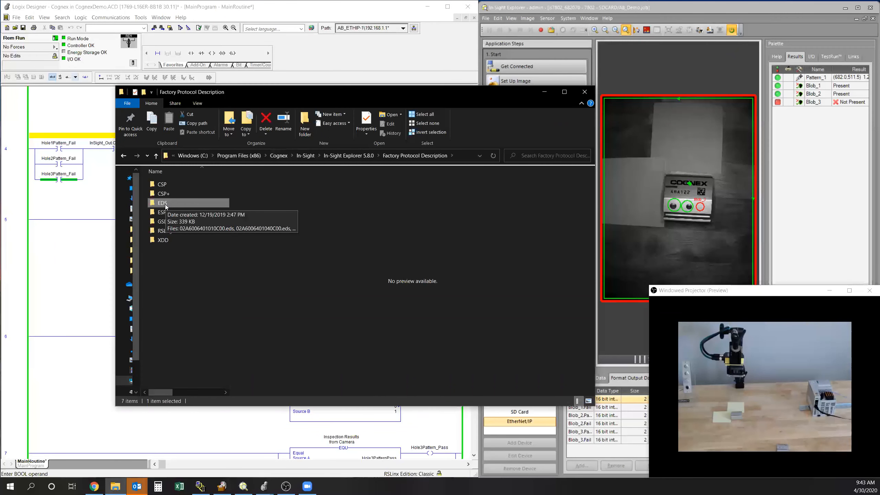
{"action": "double_click", "coordinate": [182, 231]}
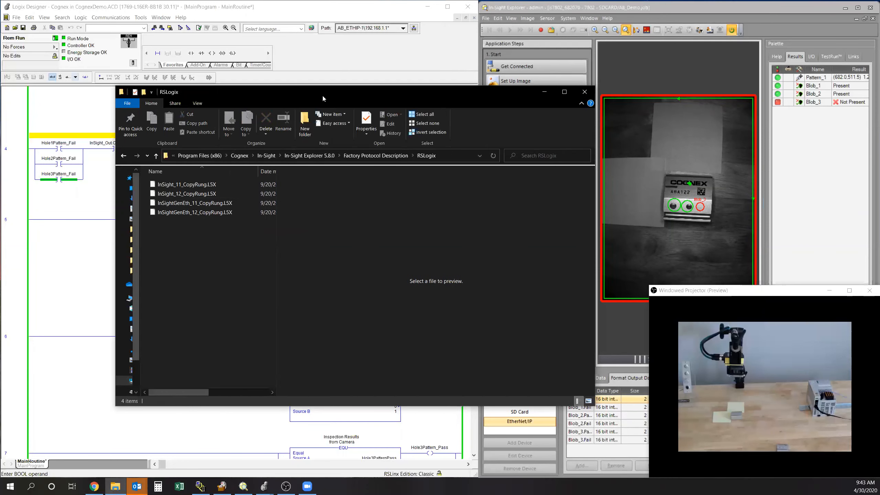
{"action": "left_click", "coordinate": [545, 92]}
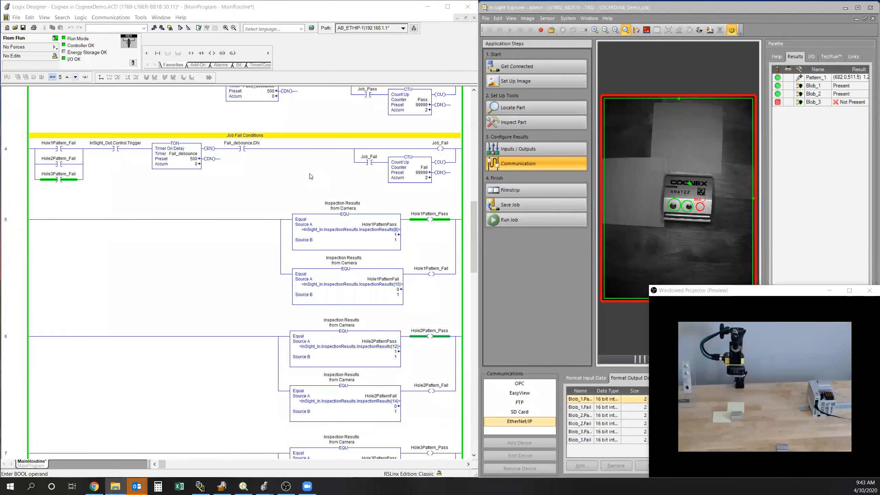
{"action": "left_click", "coordinate": [310, 174]}
{"action": "scroll", "coordinate": [311, 176], "scroll_direction": "up", "scroll_amount": 5}
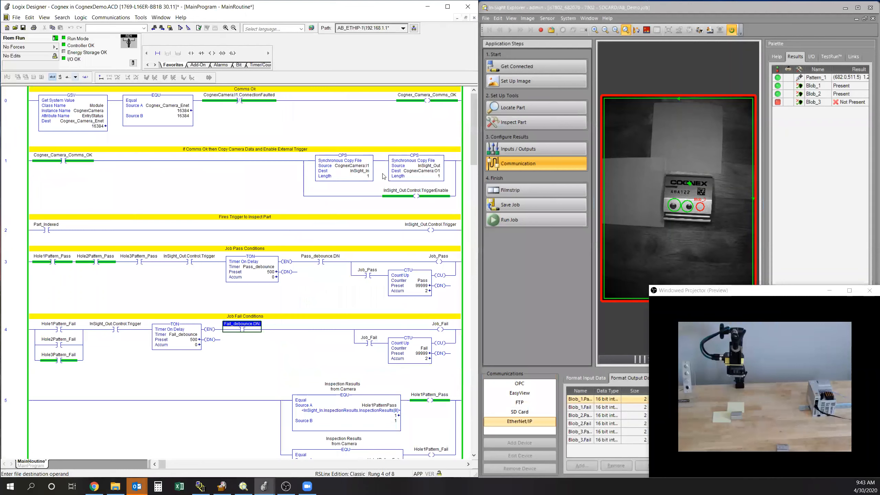
- Inspect the Cognex EDS files in the EDS folder under Factory Protocol Description, and return to the ladder
{"action": "left_click", "coordinate": [115, 487]}
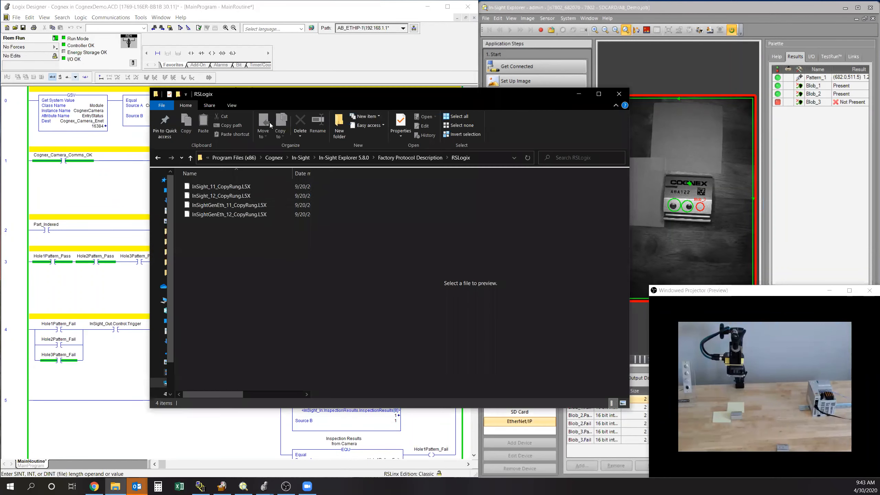
{"action": "left_click", "coordinate": [157, 159]}
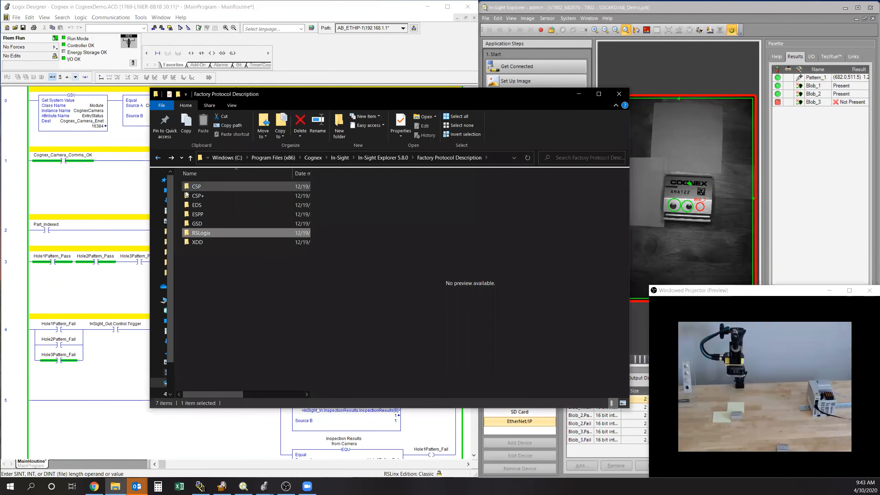
{"action": "double_click", "coordinate": [198, 207]}
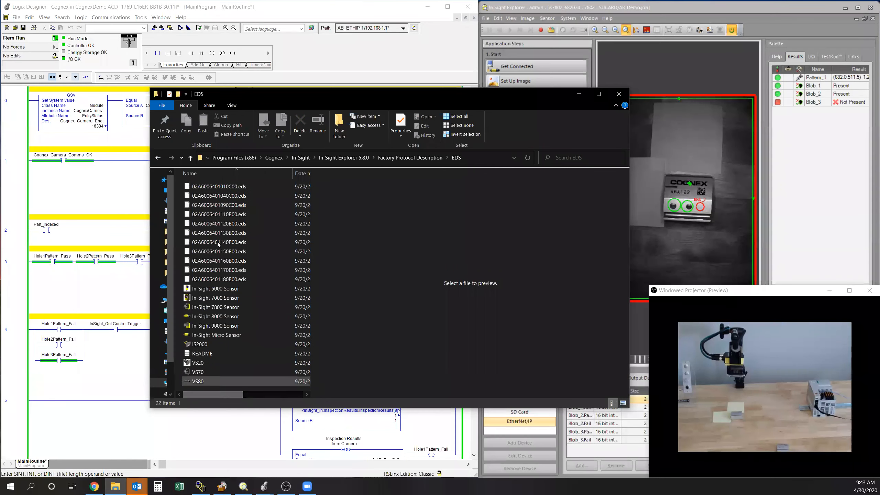
{"action": "left_click", "coordinate": [579, 94]}
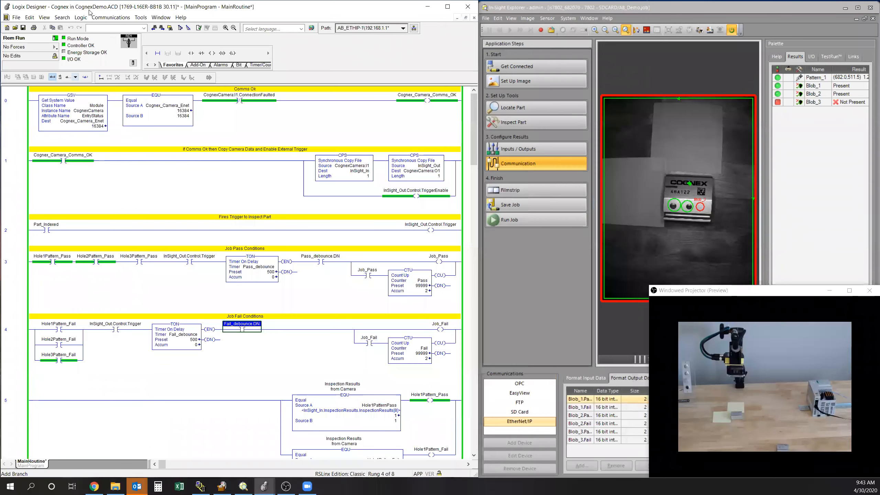
- Take the controller offline and open the module type selection for a new module on the Ethernet network
{"action": "left_click", "coordinate": [55, 38]}
{"action": "left_click", "coordinate": [70, 48]}
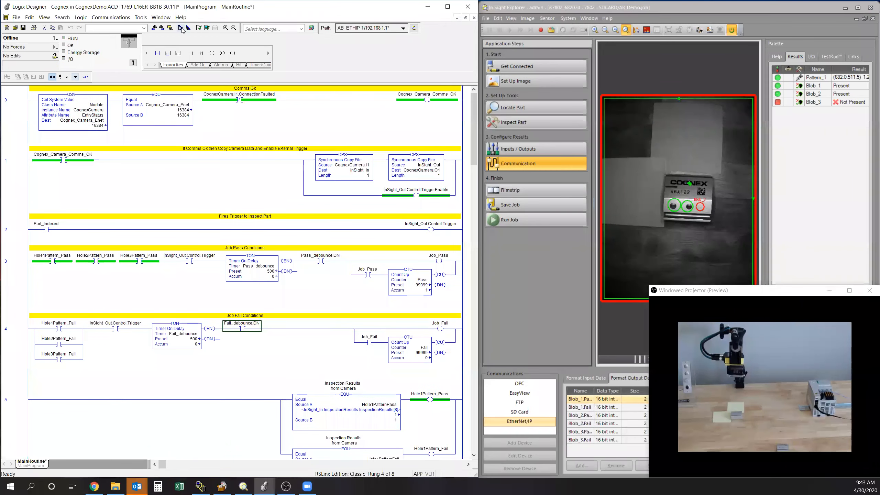
{"action": "right_click", "coordinate": [33, 208]}
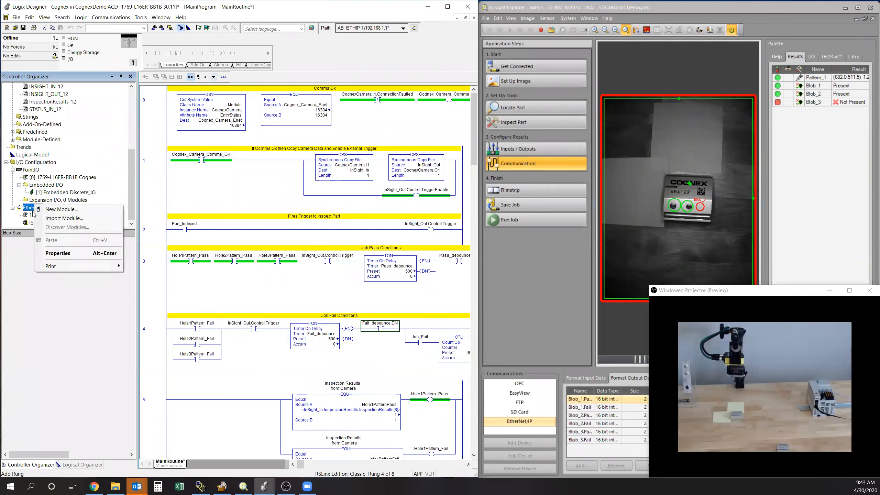
{"action": "right_click", "coordinate": [32, 215]}
{"action": "right_click", "coordinate": [32, 208]}
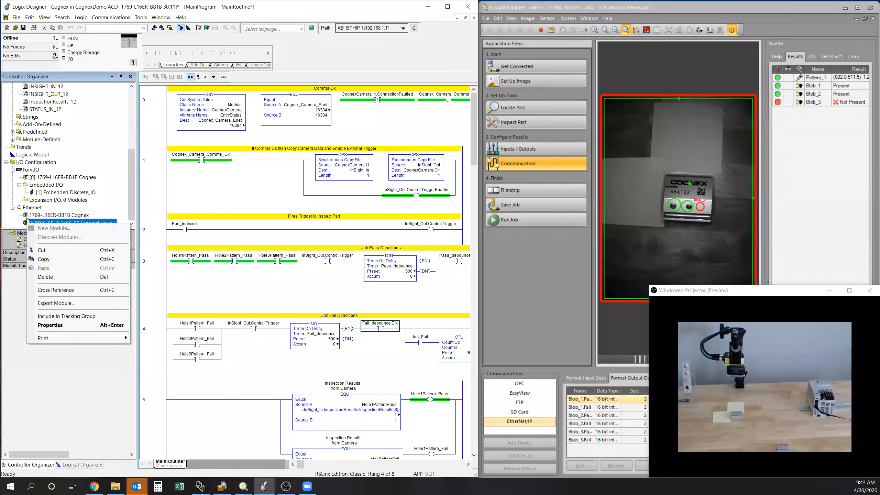
{"action": "left_click", "coordinate": [36, 216]}
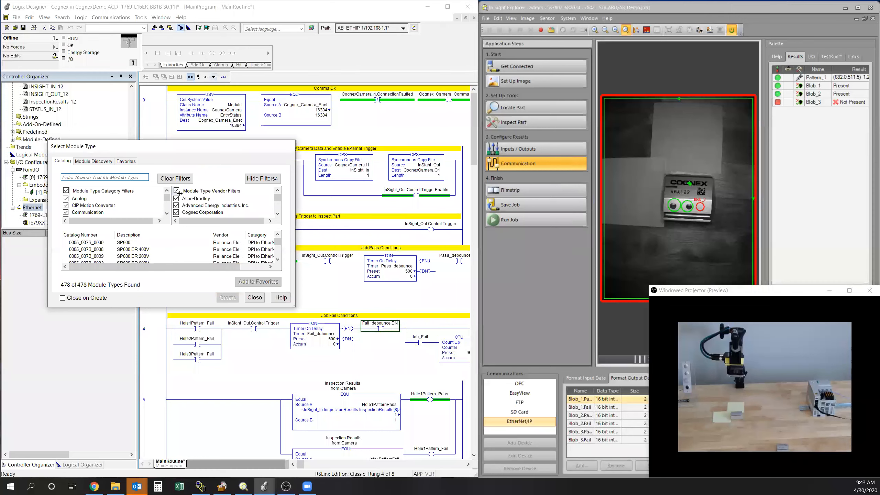
- Filter the module catalog to the Cognex Corporation vendor only and enlarge the dialog to show all matching module types
{"action": "left_click", "coordinate": [177, 180]}
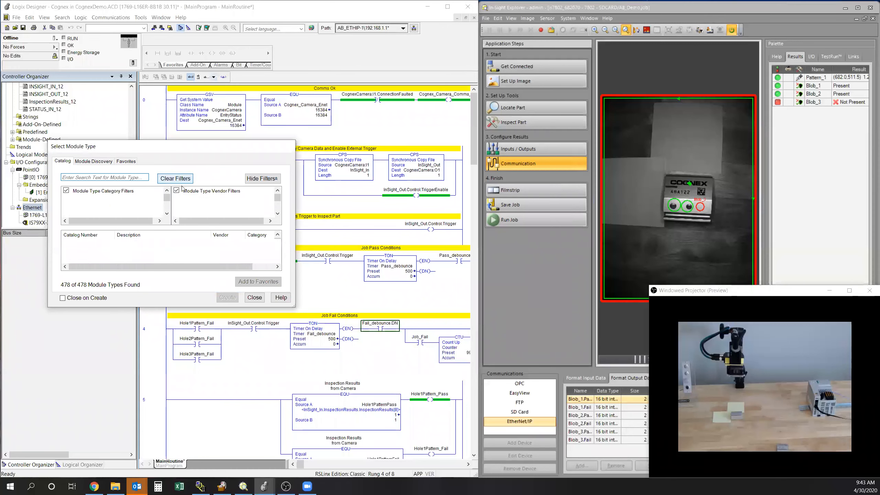
{"action": "left_click", "coordinate": [253, 179]}
{"action": "left_click", "coordinate": [252, 179]}
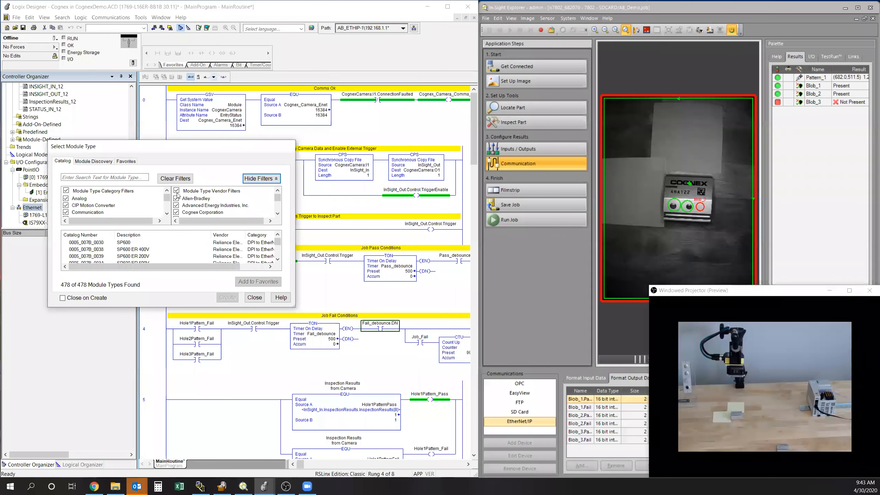
{"action": "left_click", "coordinate": [176, 213]}
{"action": "left_click", "coordinate": [176, 212]}
{"action": "left_click", "coordinate": [176, 199]}
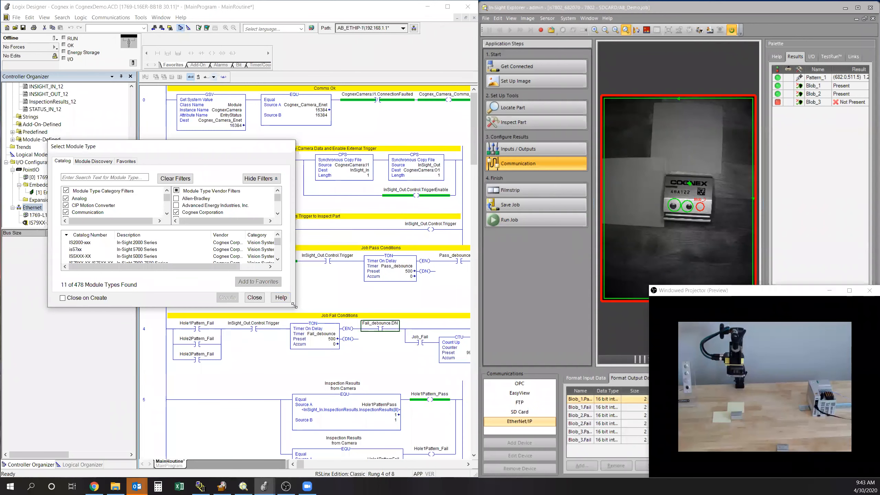
{"action": "left_click_drag", "start_coordinate": [294, 305], "coordinate": [396, 386]}
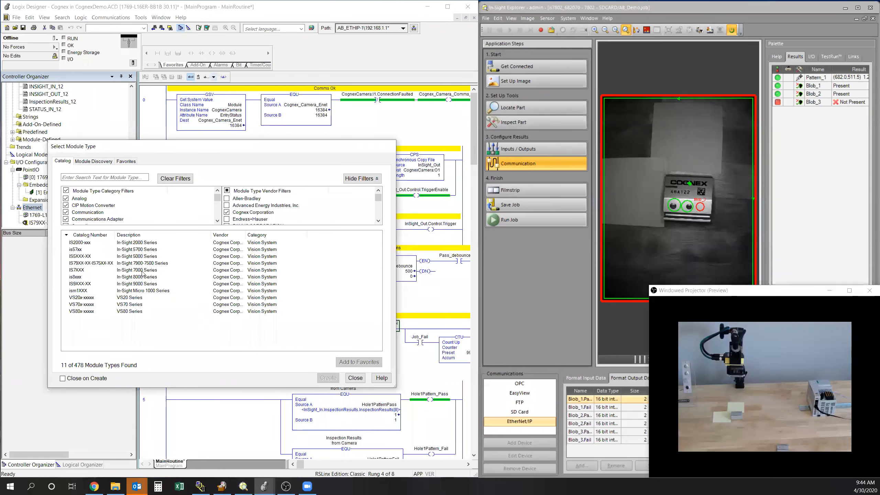
- Start a new IS9XXX-XX In-Sight 9000 Series module, review its protocol, module info, time sync, connection and general settings, and cancel it
{"action": "left_click", "coordinate": [129, 284]}
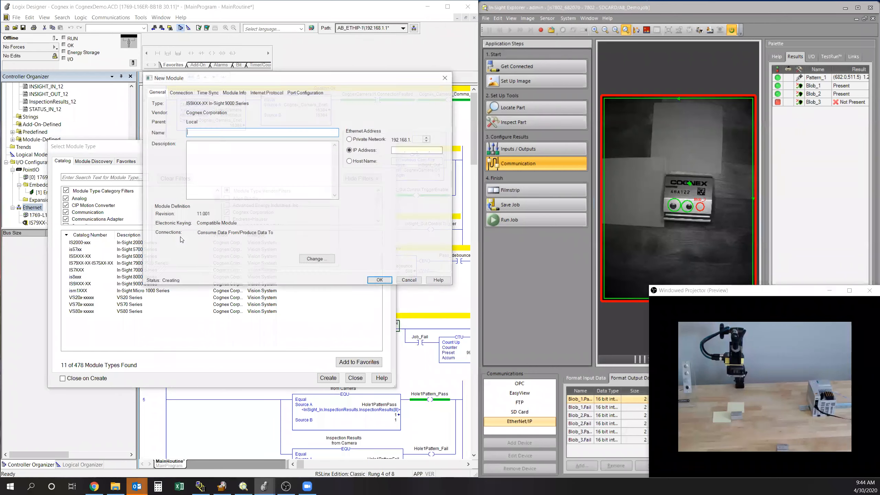
{"action": "left_click", "coordinate": [293, 92]}
{"action": "left_click", "coordinate": [271, 91]}
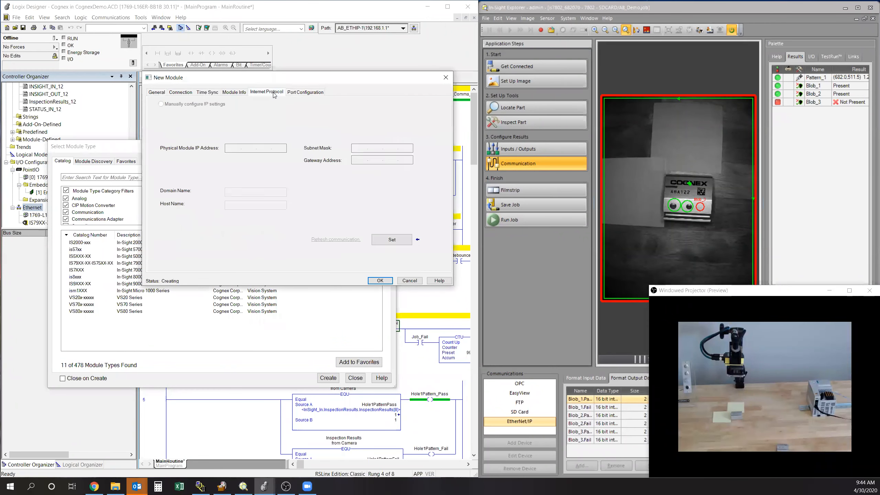
{"action": "left_click", "coordinate": [234, 92]}
{"action": "left_click", "coordinate": [207, 92]}
{"action": "left_click", "coordinate": [180, 92]}
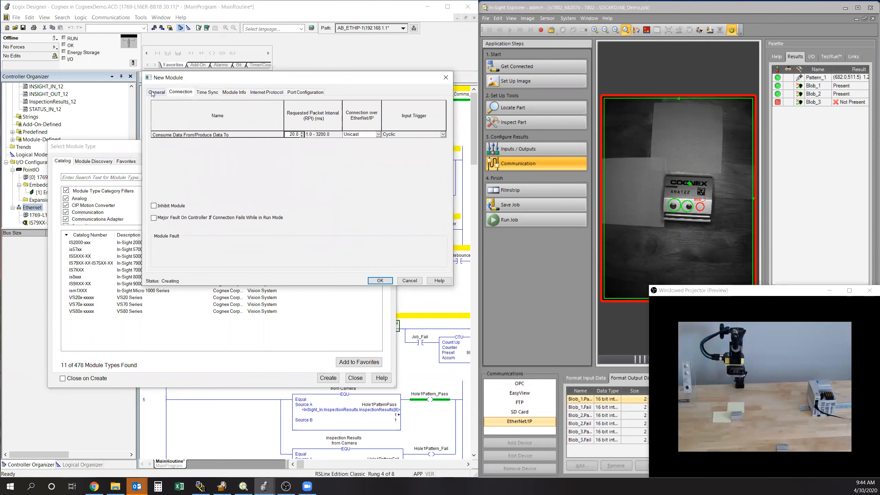
{"action": "left_click", "coordinate": [157, 92]}
{"action": "left_click", "coordinate": [409, 281]}
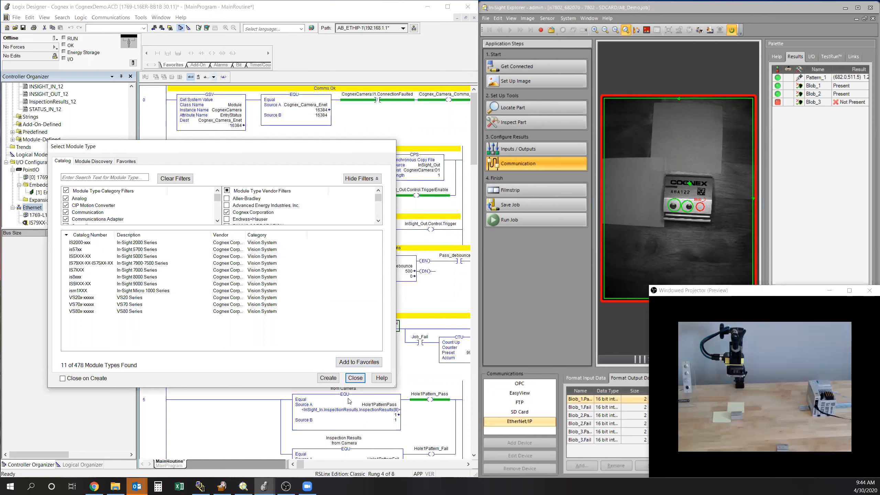
- Close the module type selection without adding a module and bring the controller back online
{"action": "left_click", "coordinate": [355, 378]}
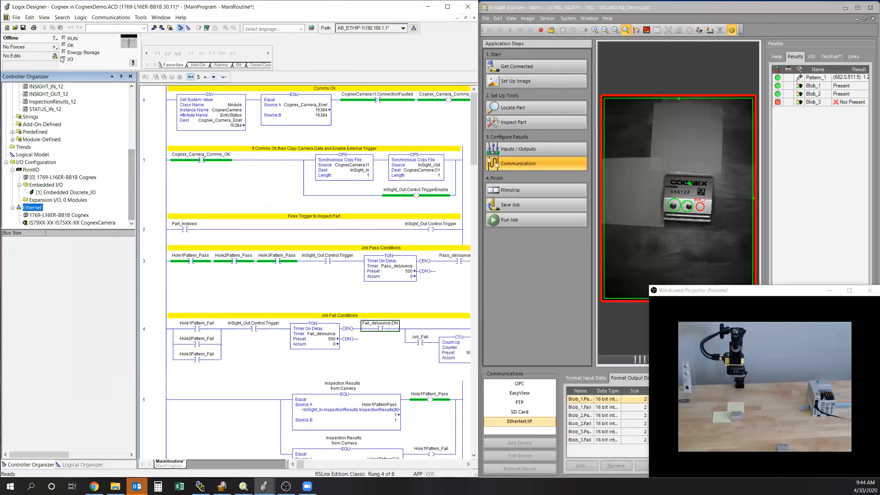
{"action": "left_click", "coordinate": [54, 38]}
{"action": "left_click", "coordinate": [63, 50]}
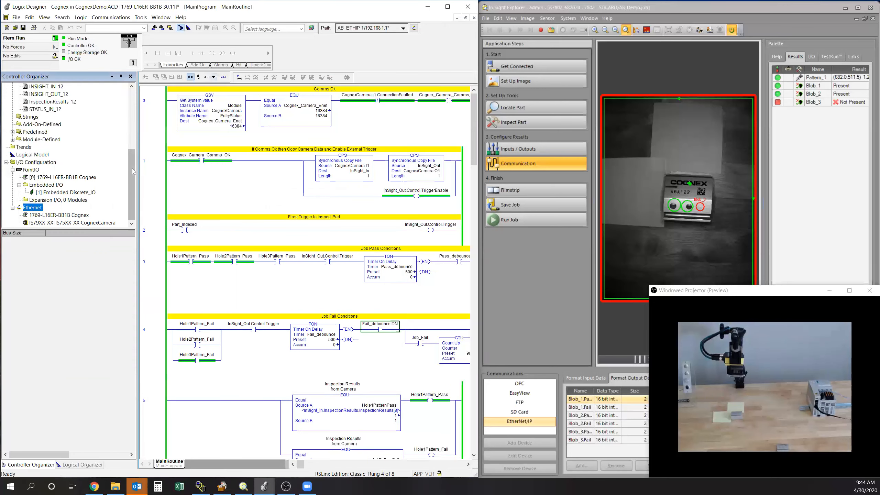
{"action": "left_click_drag", "start_coordinate": [133, 171], "coordinate": [133, 98]}
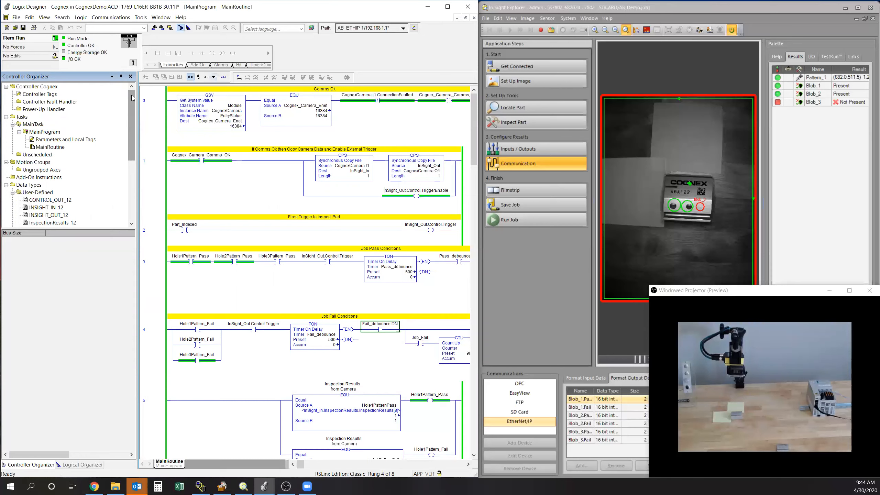
- Review the Pass_debounce timer and the Part_Indexed trigger contact in the ladder, and minimize the camera preview window
{"action": "left_click", "coordinate": [391, 259]}
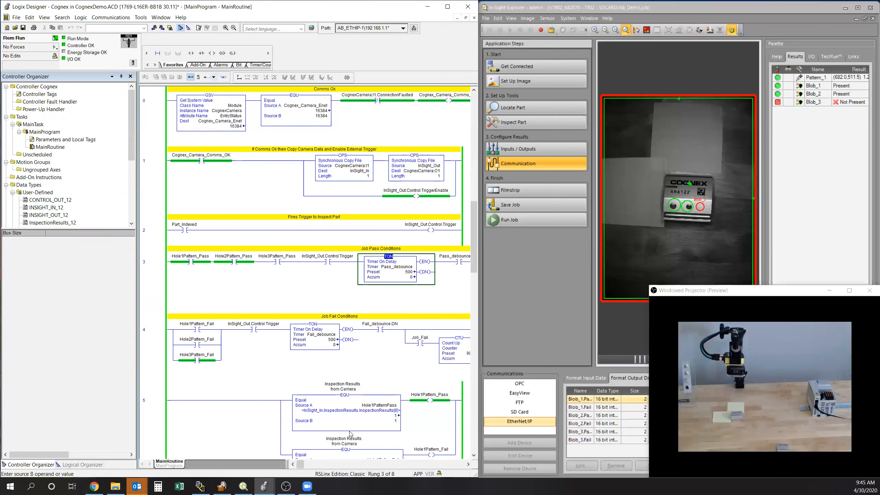
{"action": "left_click_drag", "start_coordinate": [300, 464], "coordinate": [308, 466]}
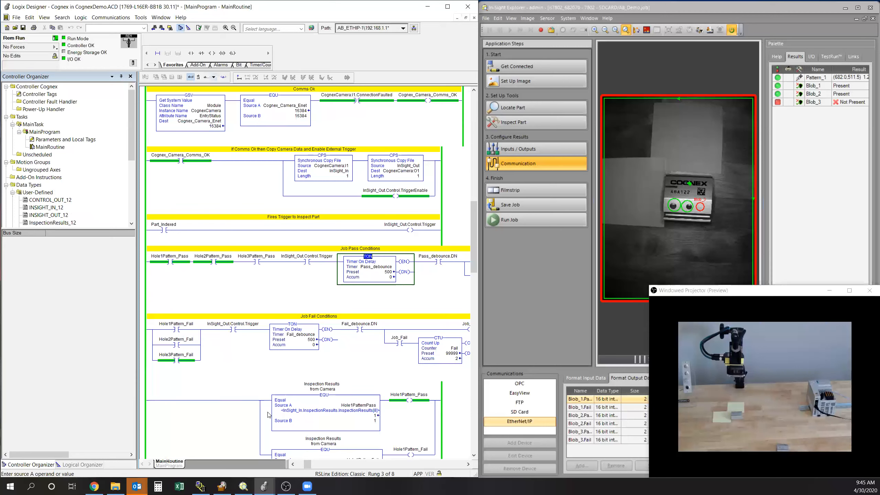
{"action": "left_click", "coordinate": [167, 231]}
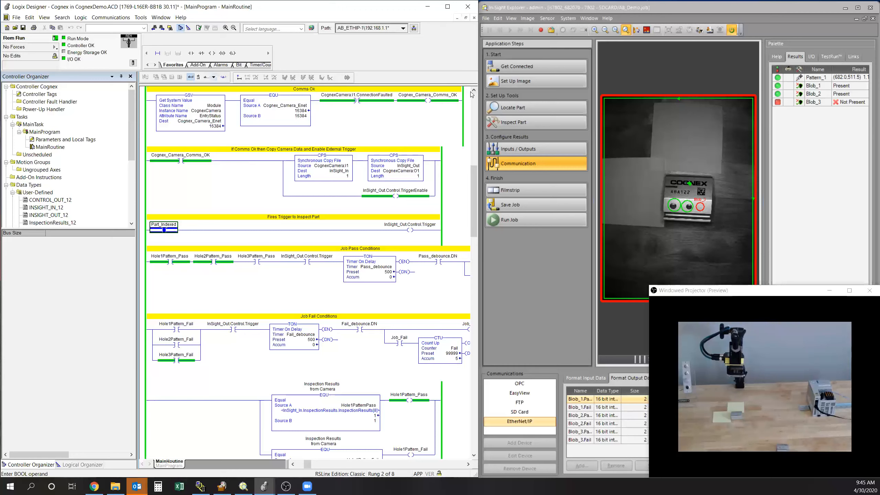
{"action": "left_click", "coordinate": [830, 290]}
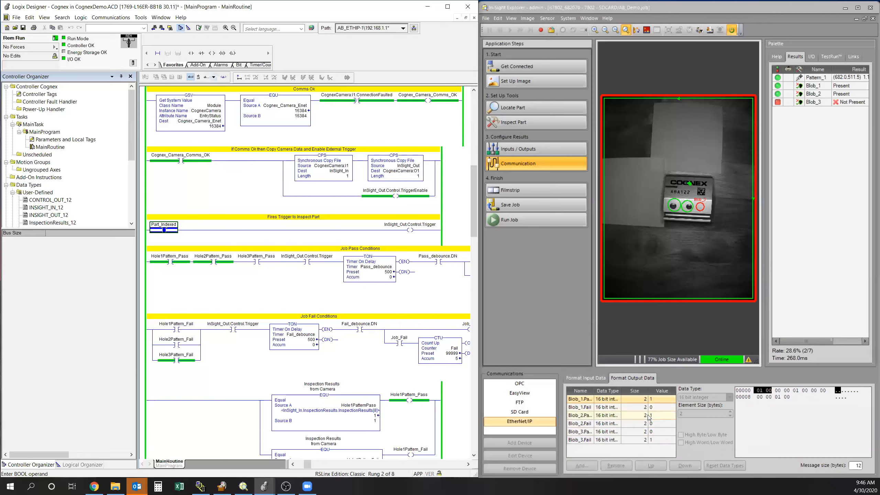
- Monitor the InSight_In destination tag of the first Synchronous Copy File instruction, and return to the ladder
{"action": "right_click", "coordinate": [334, 169]}
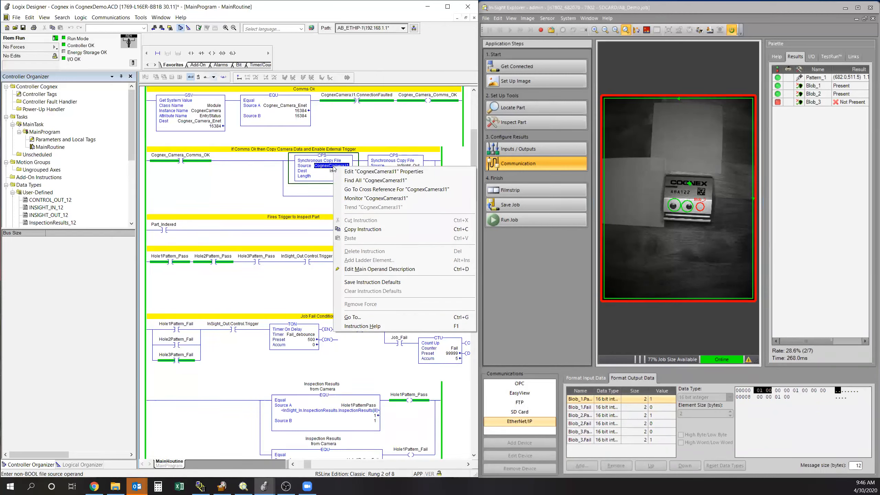
{"action": "key", "text": "Escape"}
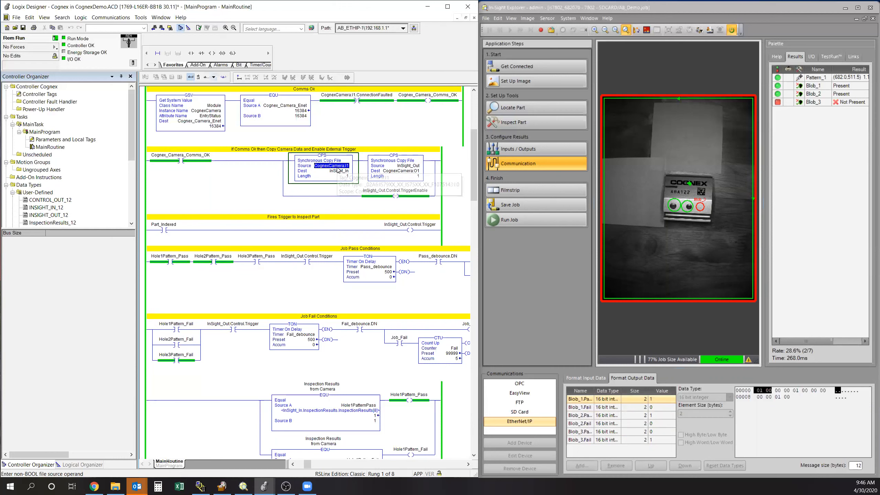
{"action": "left_click", "coordinate": [341, 171]}
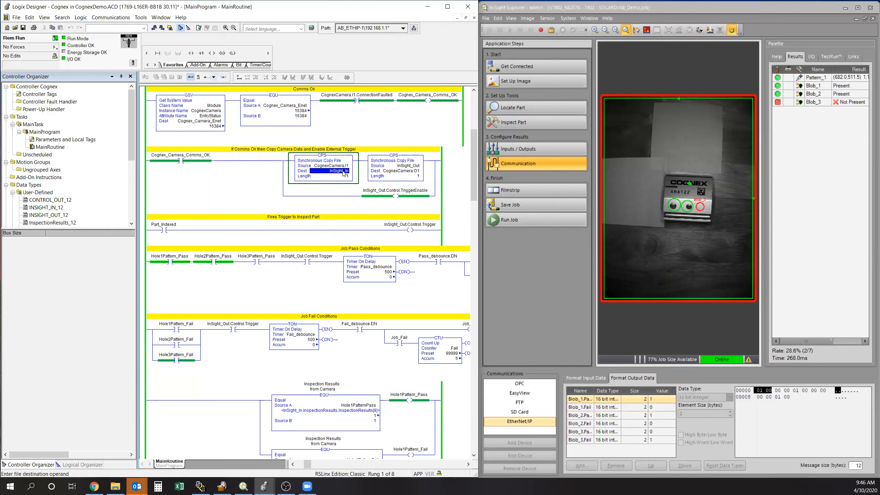
{"action": "right_click", "coordinate": [344, 173]}
{"action": "left_click", "coordinate": [370, 204]}
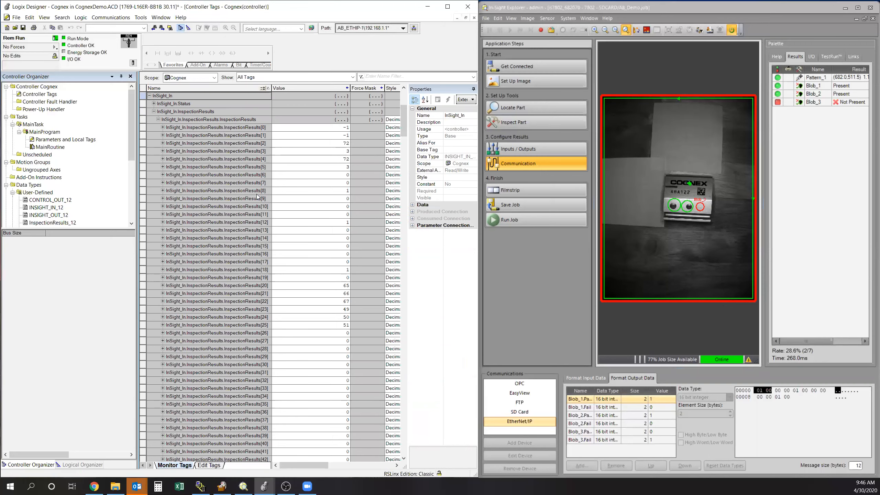
{"action": "key", "text": "ctrl+Tab"}
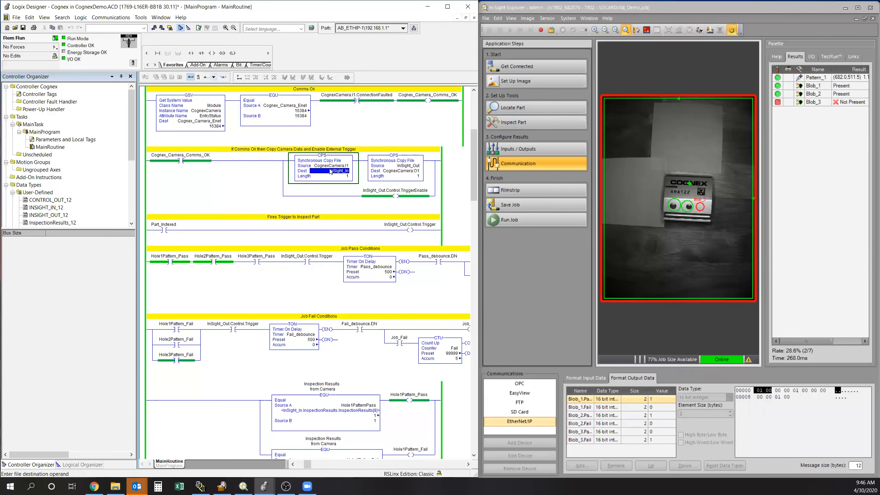
- Monitor the CognexCamera:I1 source tag of the same copy instruction to examine its raw data bytes, and return to the ladder
{"action": "right_click", "coordinate": [313, 164]}
{"action": "left_click", "coordinate": [348, 197]}
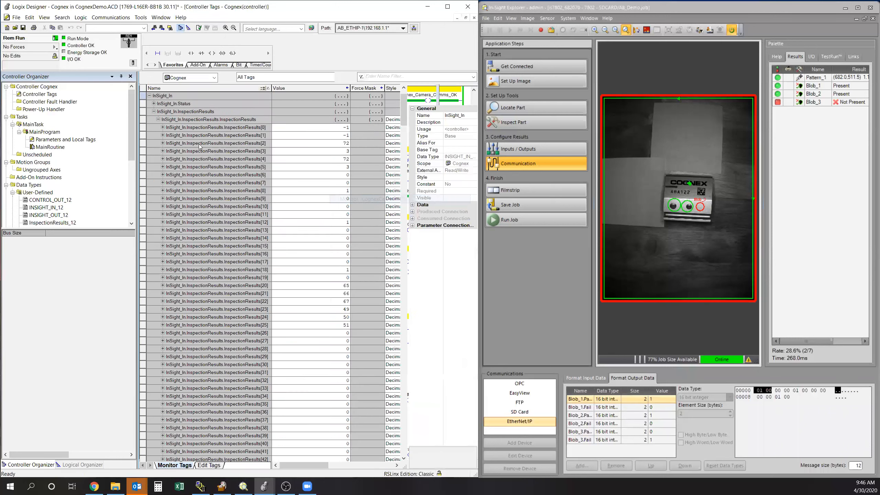
{"action": "left_click", "coordinate": [154, 111]}
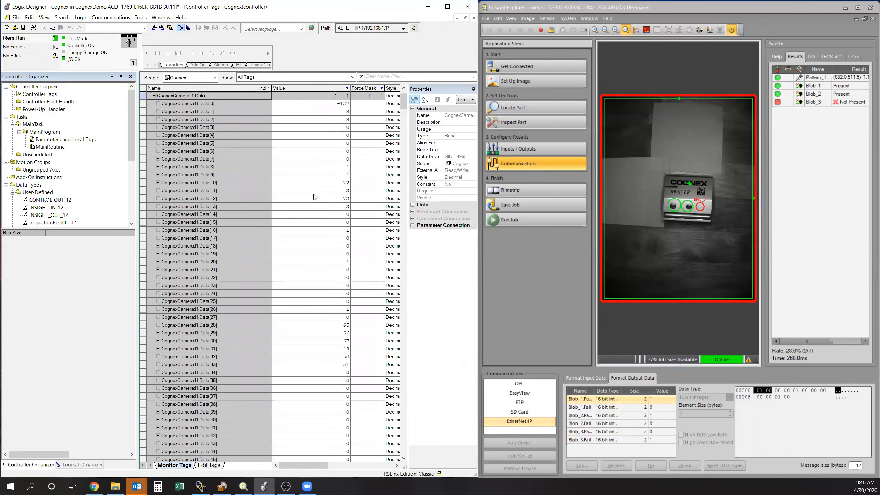
{"action": "key", "text": "ctrl+Tab"}
- Monitor InSight_In again and compare its InspectionResults values with the Blob_2.Pass output data in In-Sight Explorer
{"action": "right_click", "coordinate": [335, 171]}
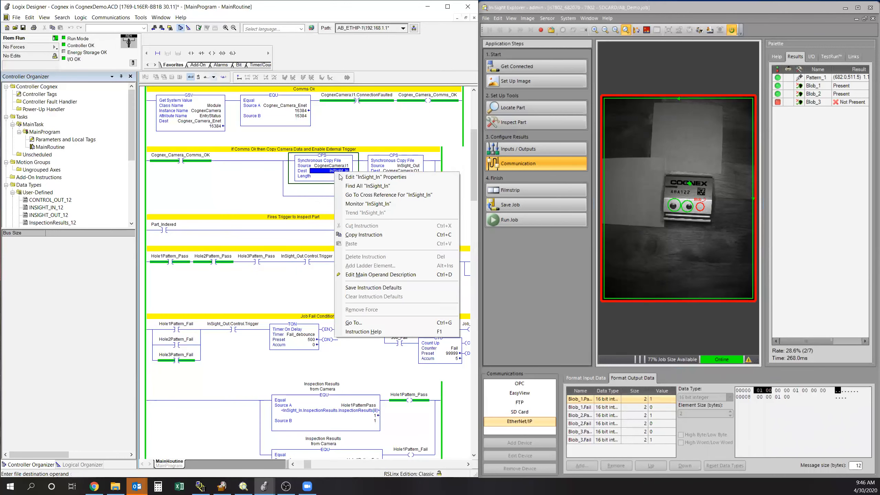
{"action": "left_click", "coordinate": [363, 204]}
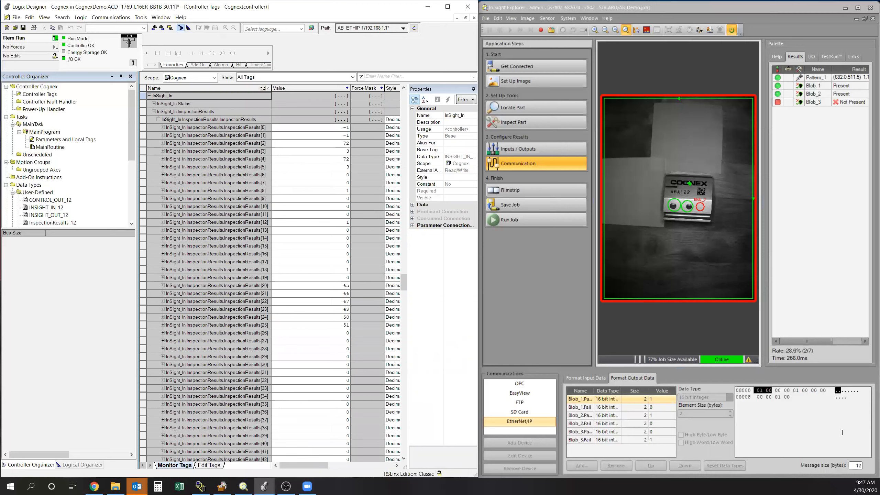
{"action": "left_click", "coordinate": [798, 404]}
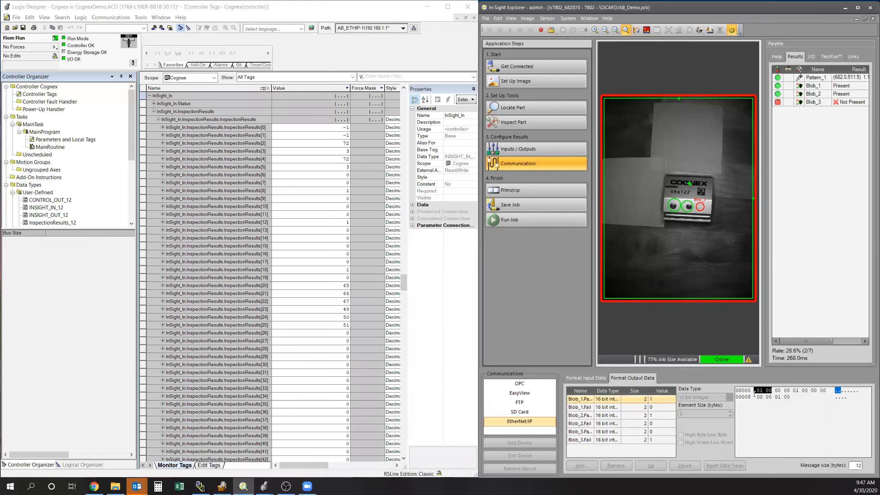
{"action": "left_click", "coordinate": [638, 415]}
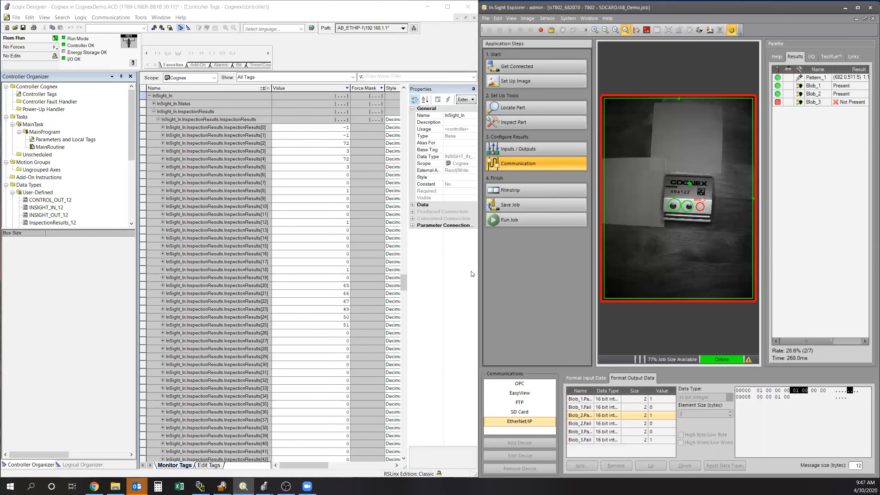
{"action": "left_click", "coordinate": [403, 281]}
{"action": "left_click_drag", "start_coordinate": [403, 279], "coordinate": [405, 283]}
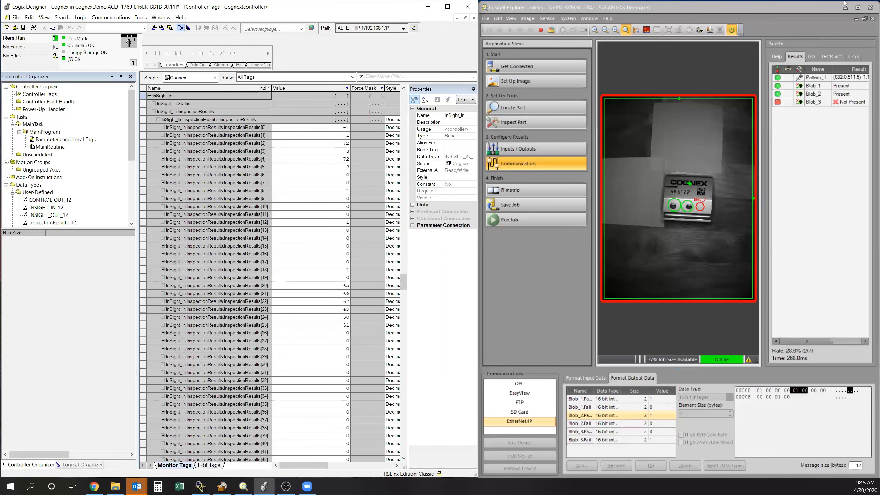
- Maximize In-Sight Explorer to examine the full output data table, and restore it beside the tag monitor
{"action": "left_click", "coordinate": [858, 7]}
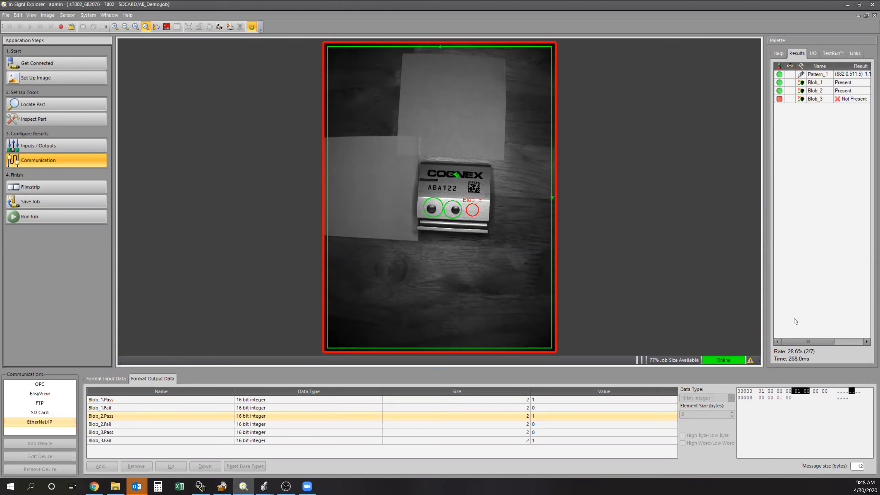
{"action": "left_click", "coordinate": [860, 5]}
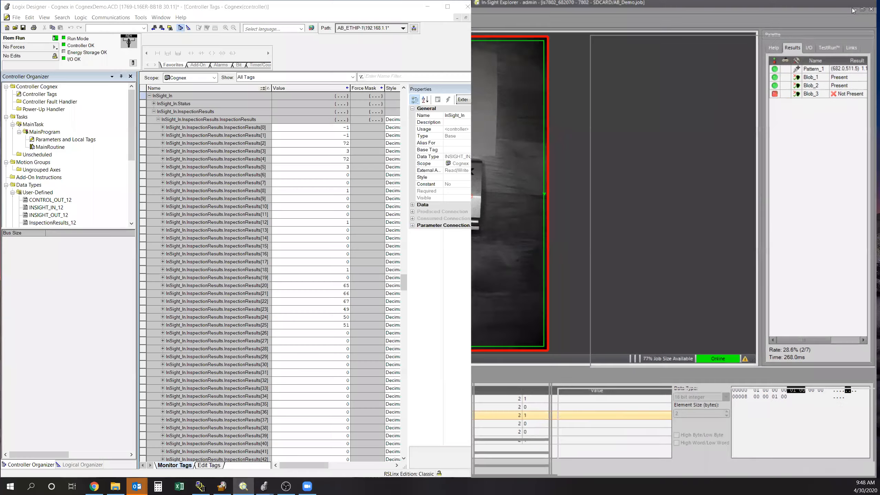
{"action": "left_click", "coordinate": [402, 282]}
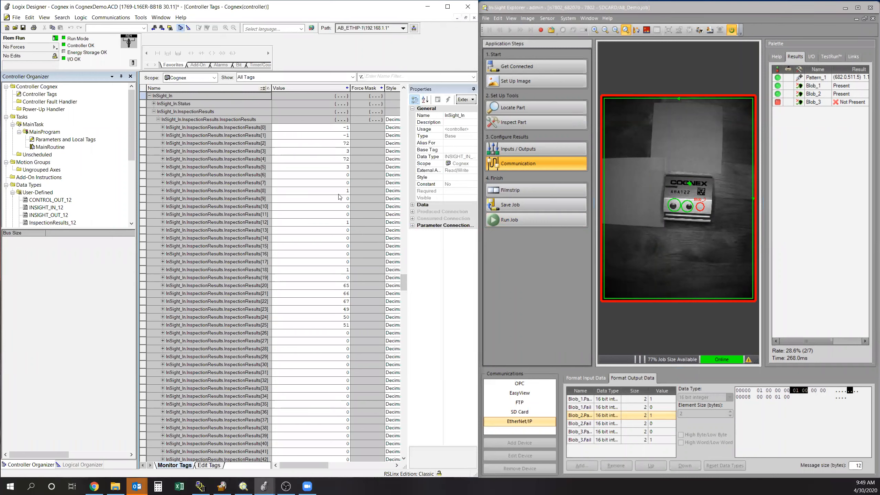
- Compare the camera's output byte stream with the InspectionResults[20] and InspectionResults[21] elements in the tag monitor
{"action": "left_click", "coordinate": [753, 388]}
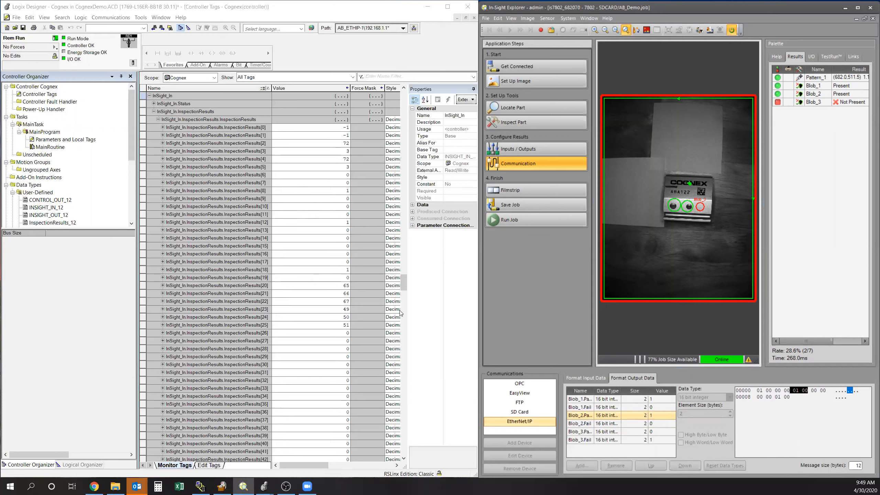
{"action": "left_click", "coordinate": [345, 286]}
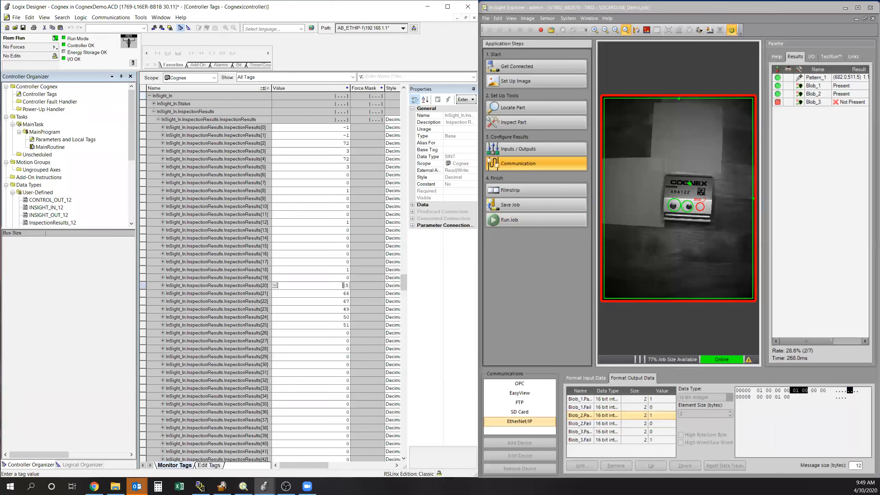
{"action": "left_click", "coordinate": [341, 294]}
{"action": "left_click", "coordinate": [348, 293]}
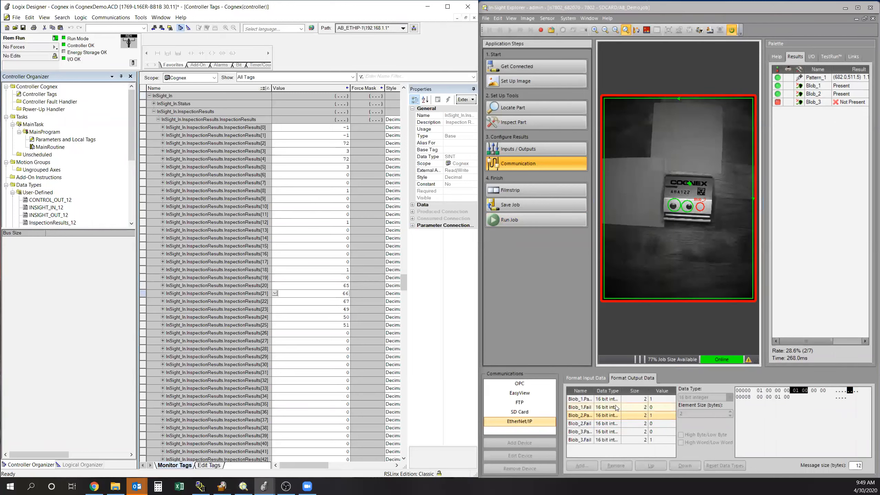
- Maximize In-Sight Explorer, take the camera offline and select Blob_1.Fail in the EtherNet/IP output data
{"action": "left_click", "coordinate": [857, 8]}
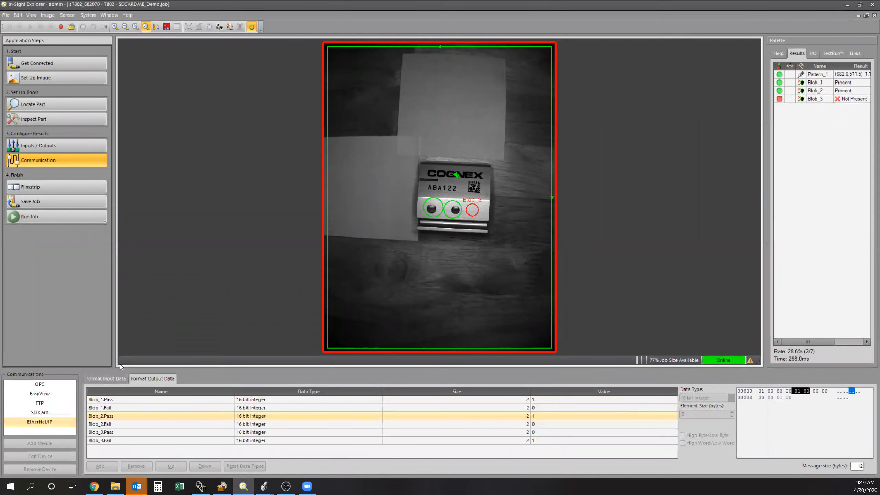
{"action": "left_click", "coordinate": [252, 28]}
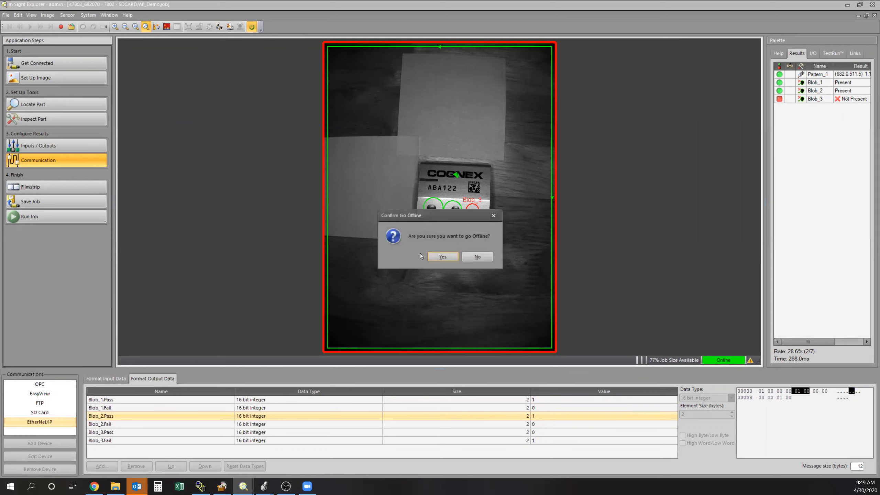
{"action": "left_click", "coordinate": [443, 256]}
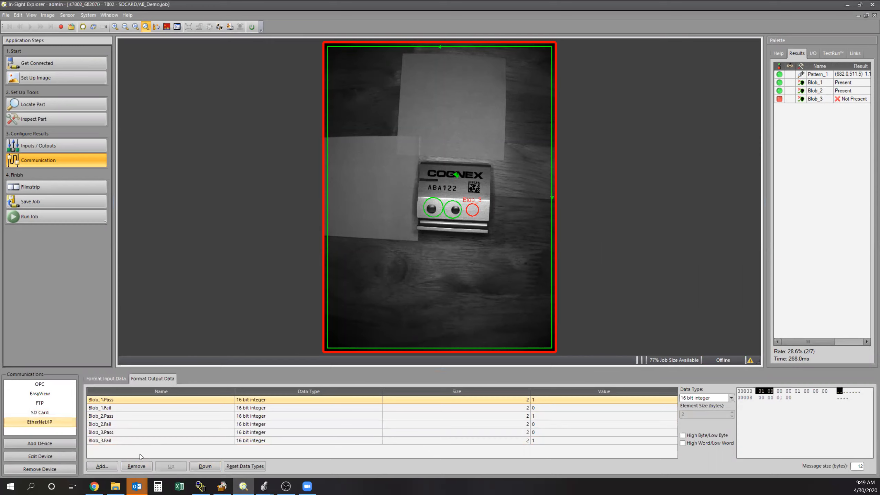
{"action": "left_click", "coordinate": [116, 408]}
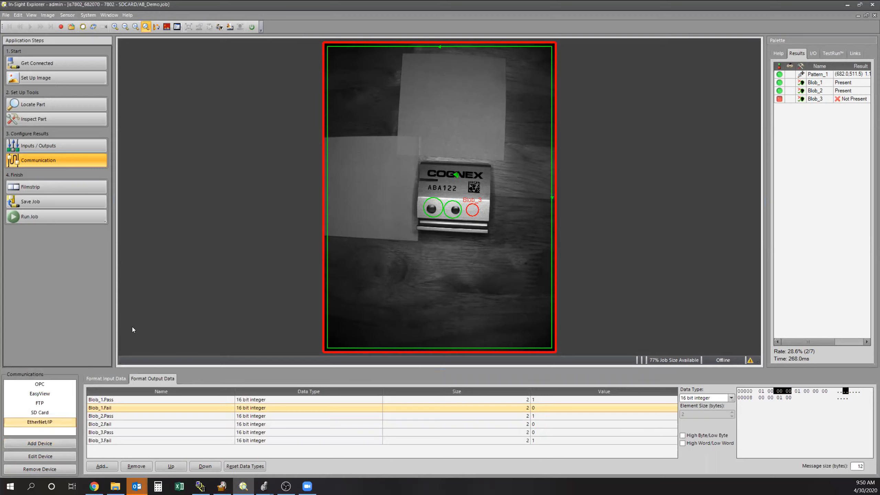
- Restore In-Sight Explorer to half-screen size and collapse the InSight_In structure in the Logix Designer controller tags
{"action": "left_click", "coordinate": [860, 4]}
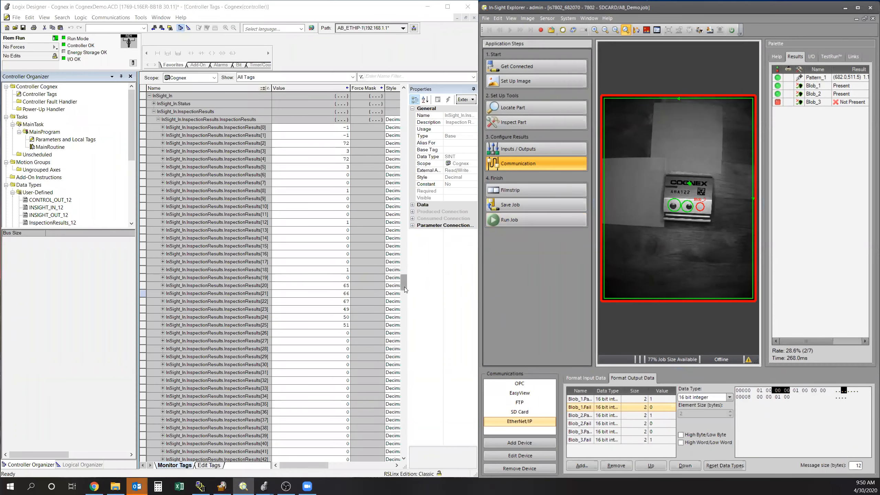
{"action": "left_click_drag", "start_coordinate": [405, 286], "coordinate": [404, 279]}
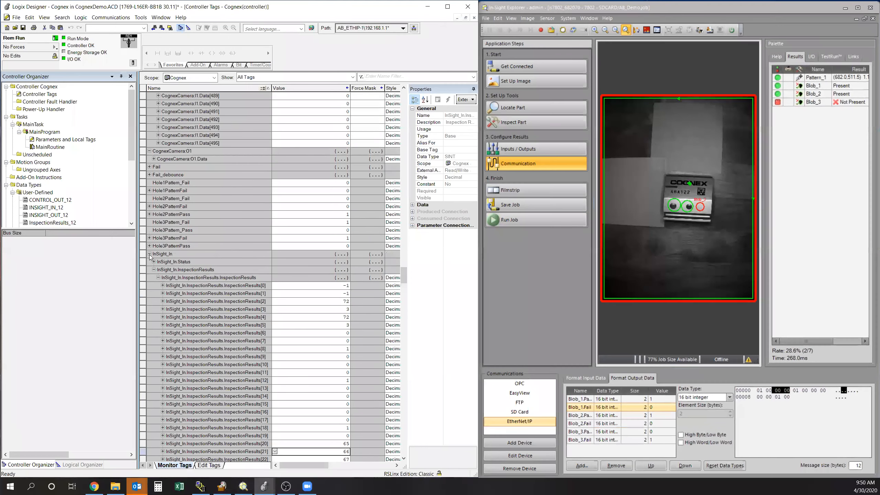
{"action": "left_click", "coordinate": [150, 253]}
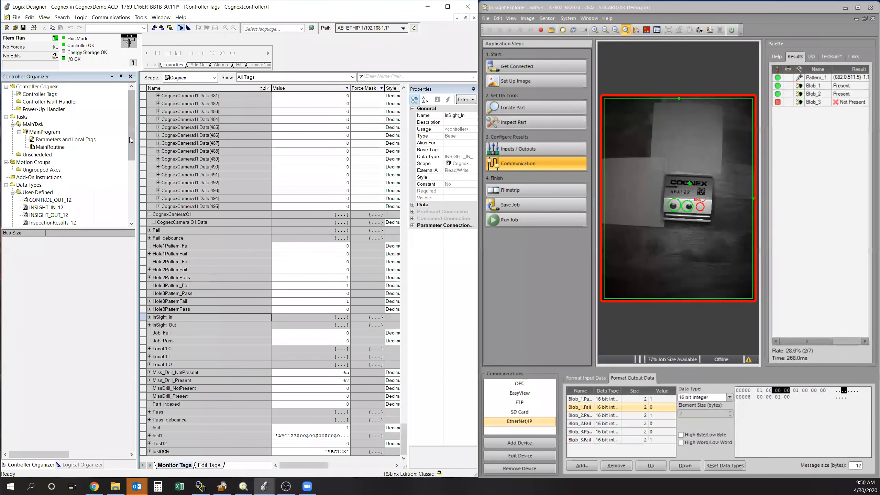
- Reopen the MainRoutine ladder and close the Controller Organizer to give the rungs more room
{"action": "double_click", "coordinate": [50, 147]}
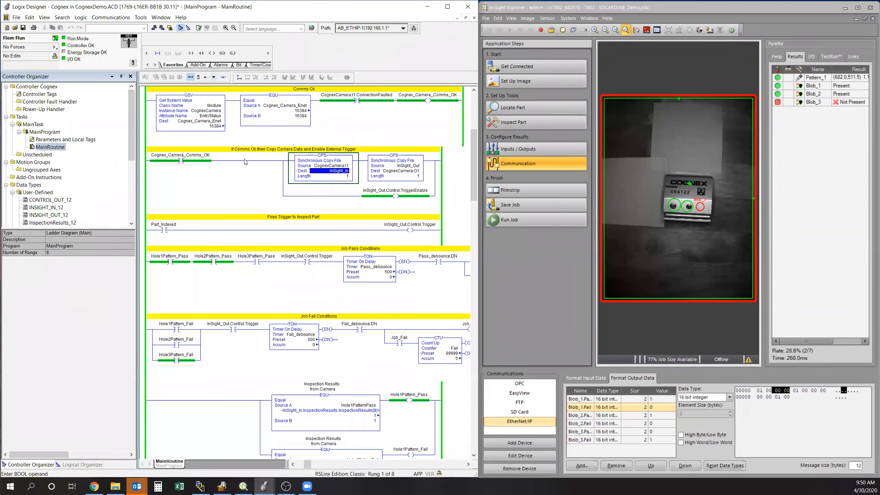
{"action": "left_click", "coordinate": [130, 76]}
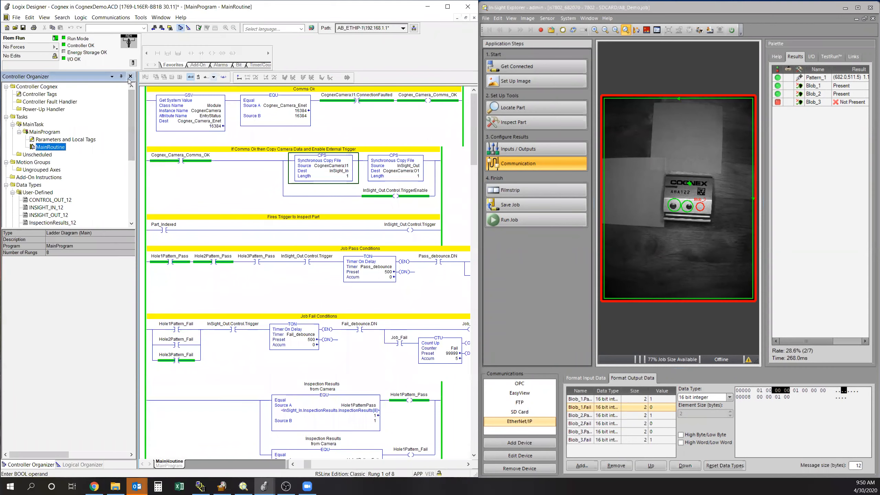
{"action": "scroll", "coordinate": [269, 238], "scroll_direction": "down", "scroll_amount": 1}
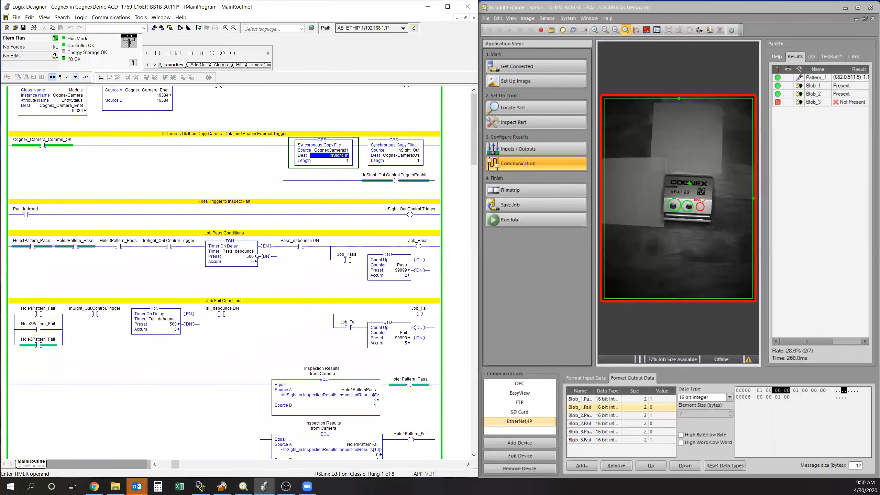
- Review the MainRoutine rungs from the comms check through the trigger, pass/fail conditions and inspection result comparisons
{"action": "scroll", "coordinate": [262, 241], "scroll_direction": "down", "scroll_amount": 2}
{"action": "left_click_drag", "start_coordinate": [178, 467], "coordinate": [163, 467]}
{"action": "scroll", "coordinate": [74, 201], "scroll_direction": "up", "scroll_amount": 3}
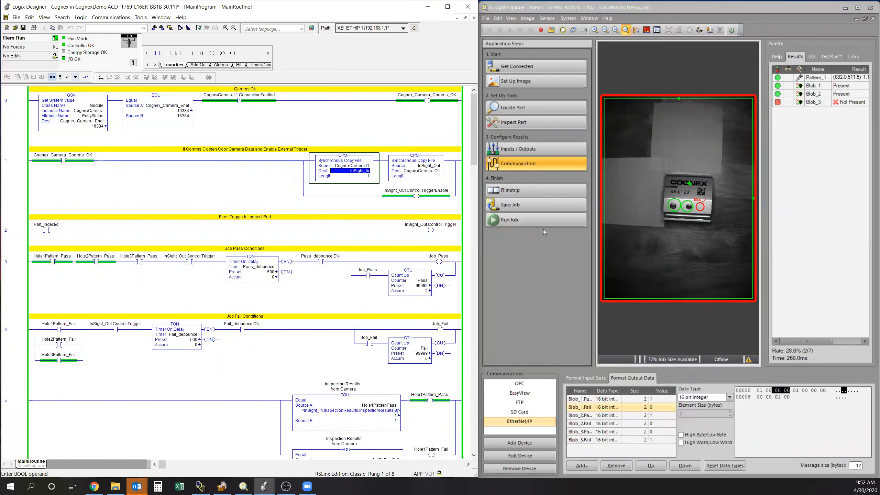
- Switch to a maximized In-Sight Explorer, remove the EtherNet/IP communication device and start adding a new one
{"action": "left_click", "coordinate": [858, 8]}
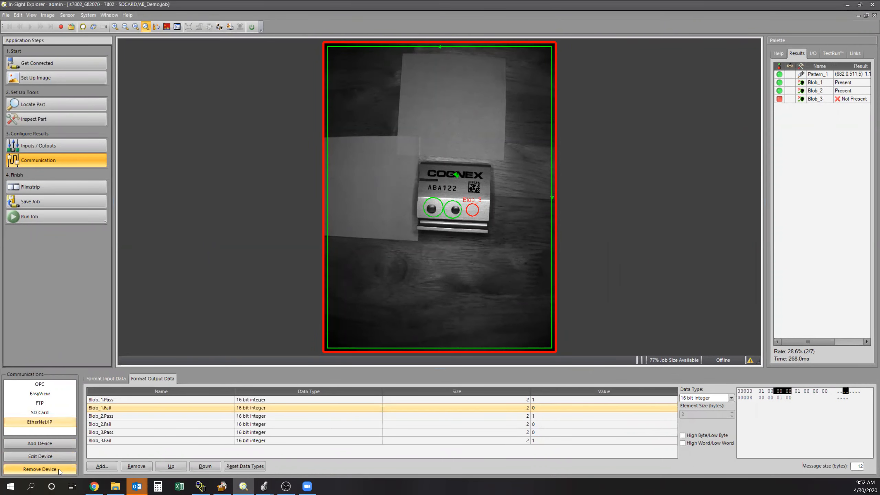
{"action": "left_click", "coordinate": [39, 468]}
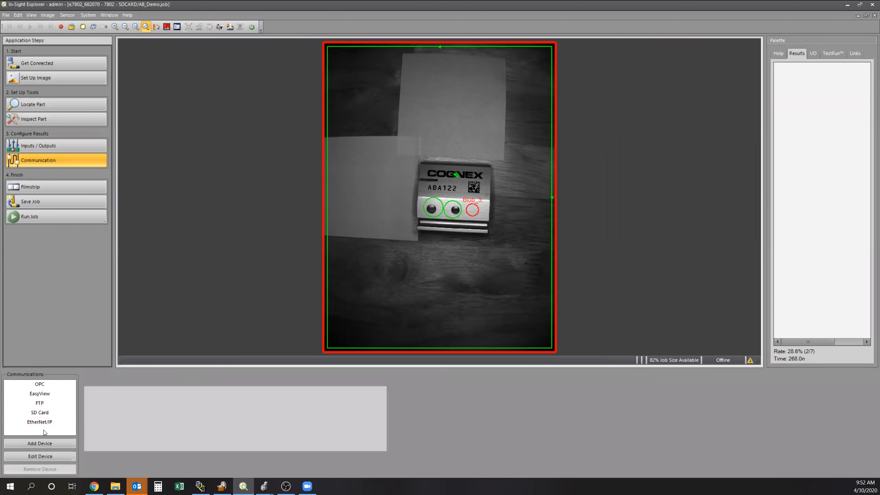
{"action": "left_click", "coordinate": [50, 443]}
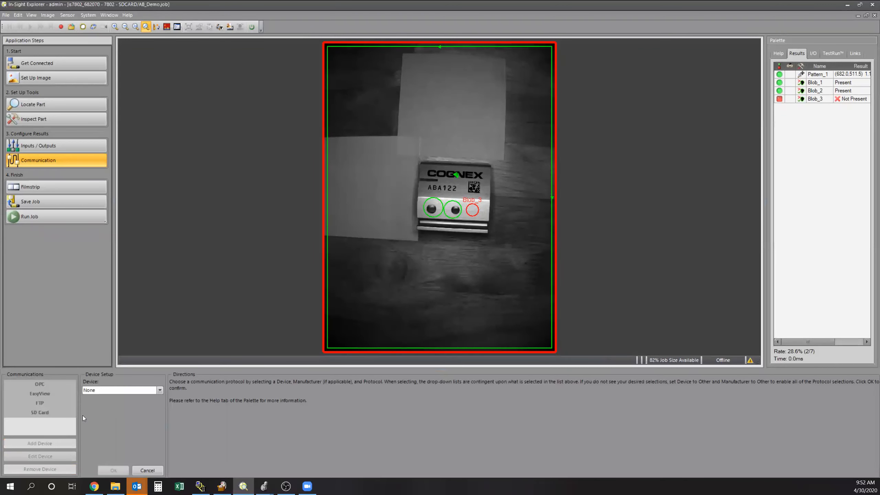
- Browse the manufacturers offered for the PLC / Motion Controller and Robot device types
{"action": "left_click", "coordinate": [158, 393]}
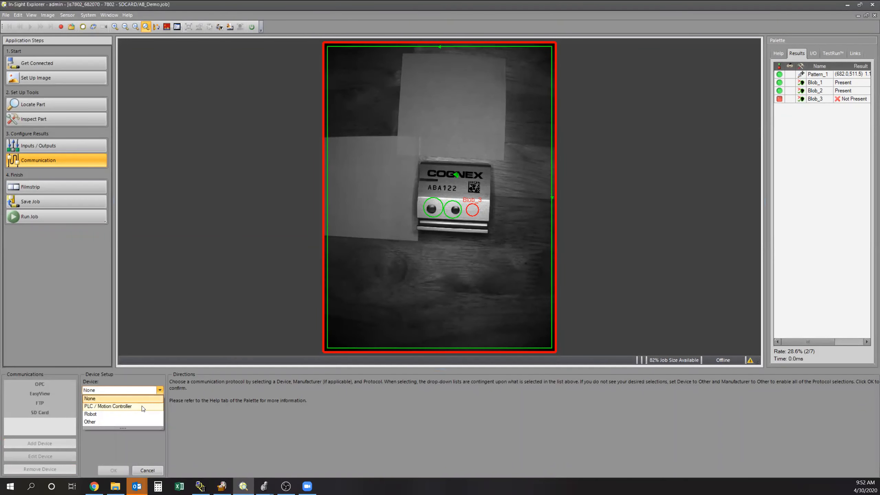
{"action": "left_click", "coordinate": [141, 406]}
{"action": "left_click", "coordinate": [160, 406]}
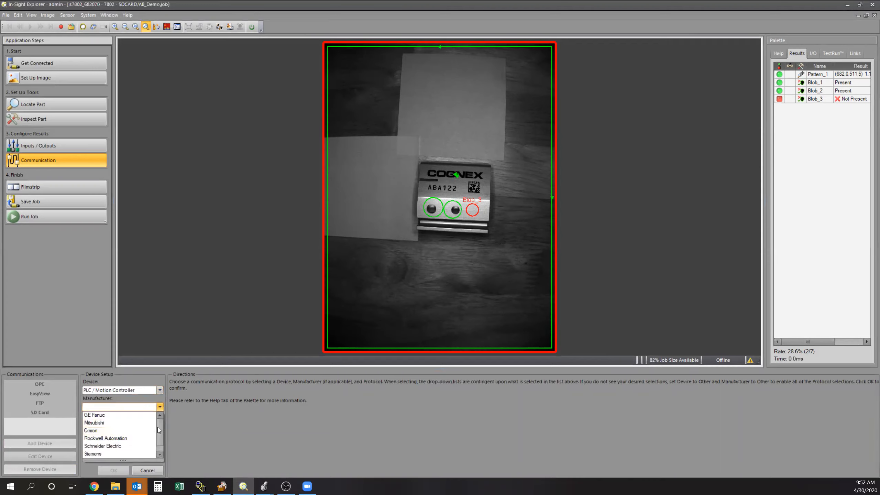
{"action": "left_click_drag", "start_coordinate": [162, 445], "coordinate": [160, 424]}
{"action": "left_click", "coordinate": [159, 391]}
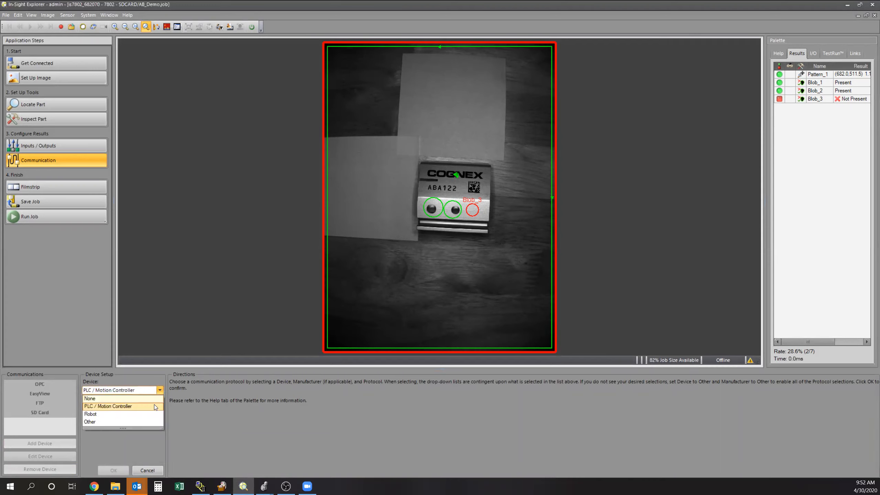
{"action": "left_click", "coordinate": [148, 414]}
{"action": "left_click", "coordinate": [160, 407]}
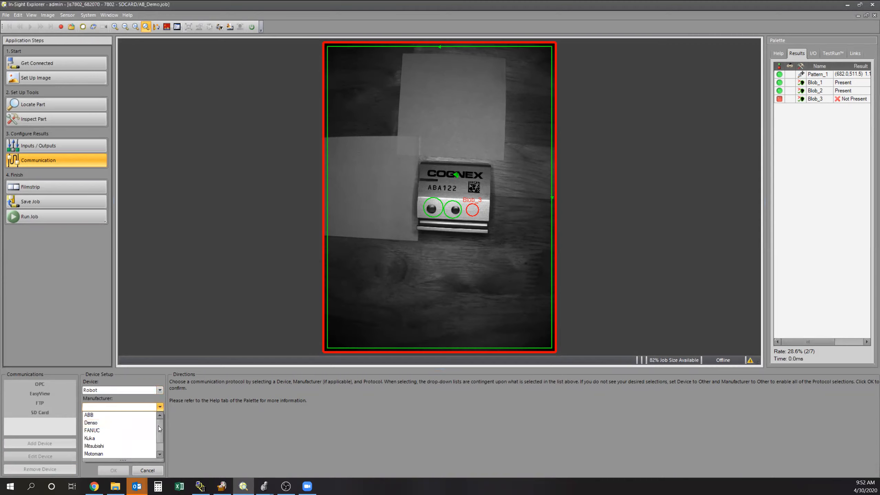
- Set the device type to Other and look through its available protocols
{"action": "left_click", "coordinate": [159, 390]}
{"action": "left_click", "coordinate": [160, 390]}
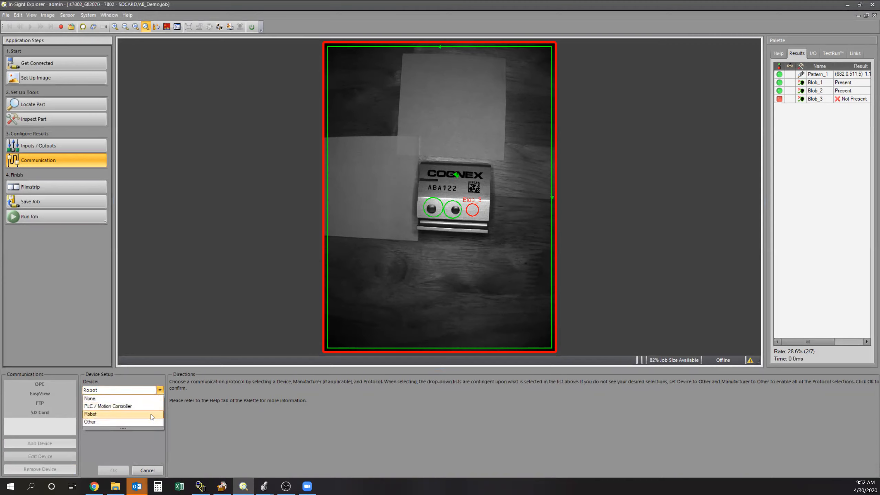
{"action": "left_click", "coordinate": [150, 423]}
{"action": "left_click", "coordinate": [160, 418]}
{"action": "mouse_move", "coordinate": [159, 436]}
{"action": "left_mouse_down"}
{"action": "mouse_move", "coordinate": [164, 462]}
{"action": "mouse_move", "coordinate": [161, 425]}
{"action": "left_mouse_up"}
{"action": "left_click", "coordinate": [160, 390]}
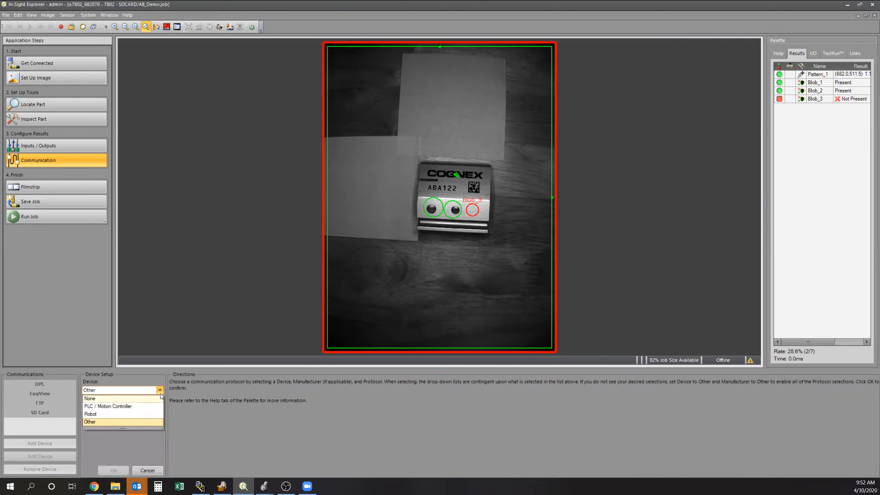
- Compare the setup options for PLC / Motion Controller, Robot and Other, examining Other's protocol list through to UDP
{"action": "left_click", "coordinate": [152, 407]}
{"action": "left_click", "coordinate": [154, 405]}
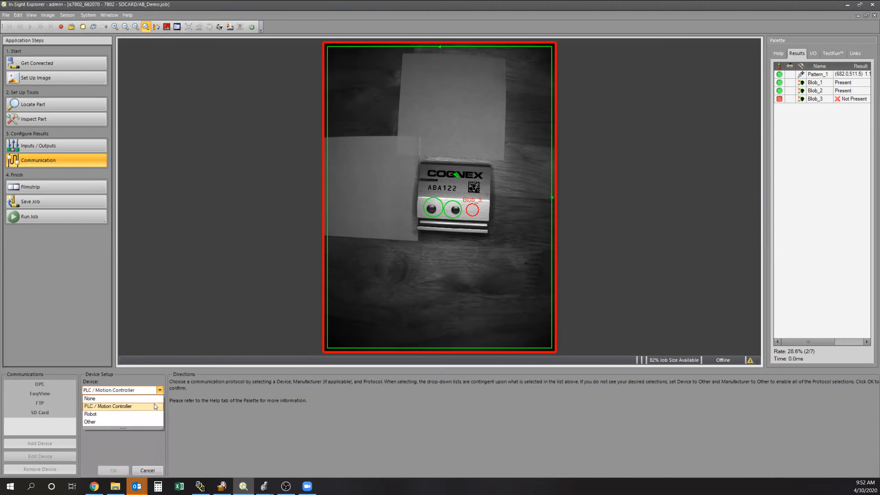
{"action": "left_click", "coordinate": [152, 407]}
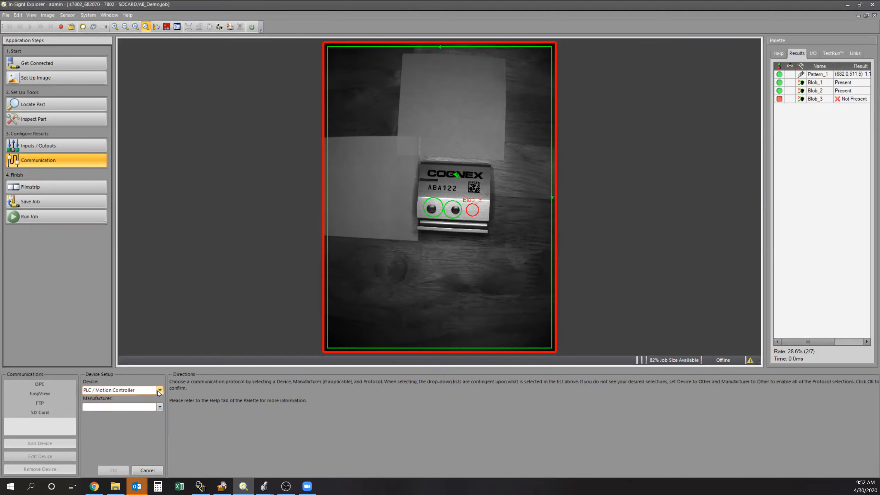
{"action": "left_click", "coordinate": [159, 390]}
{"action": "left_click", "coordinate": [146, 416]}
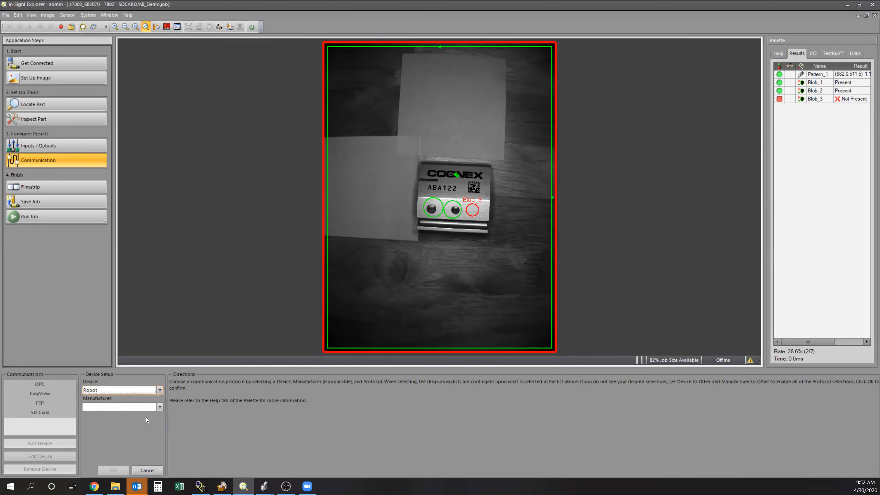
{"action": "left_click", "coordinate": [159, 391]}
{"action": "left_click", "coordinate": [148, 421]}
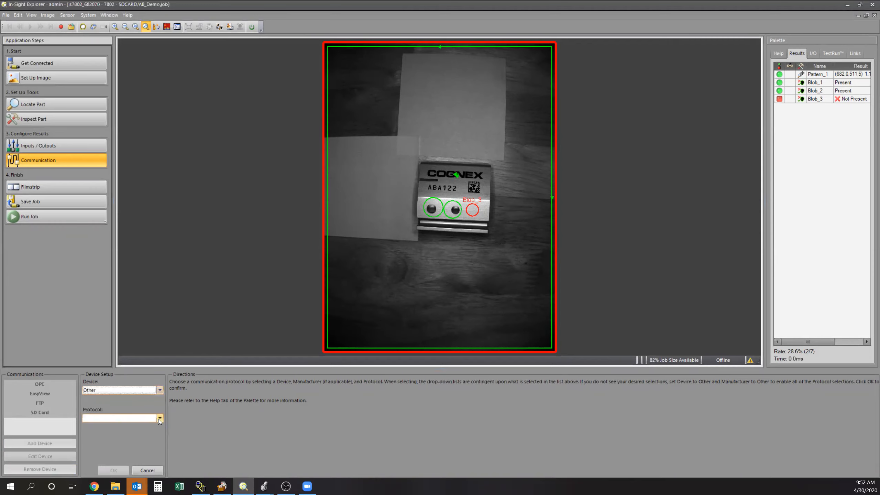
{"action": "left_click", "coordinate": [159, 418]}
{"action": "left_click_drag", "start_coordinate": [161, 438], "coordinate": [164, 465]}
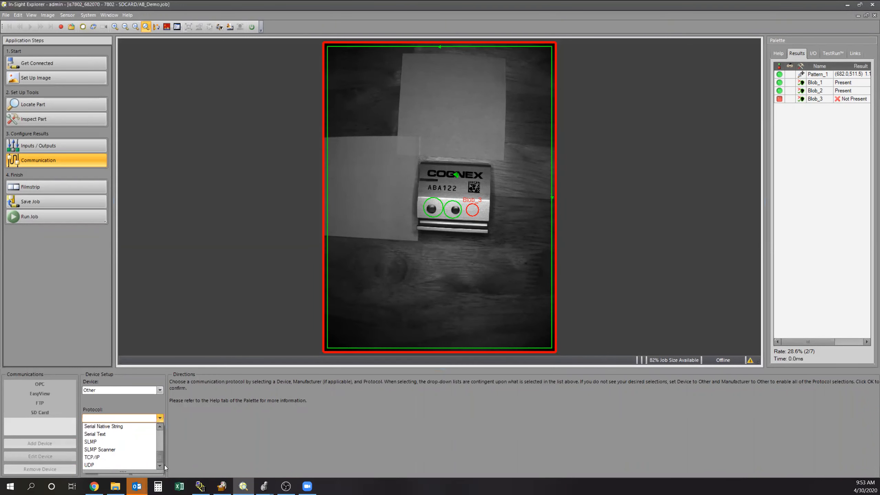
- Set the device type to PLC / Motion Controller and open its list of manufacturers
{"action": "left_click", "coordinate": [159, 390]}
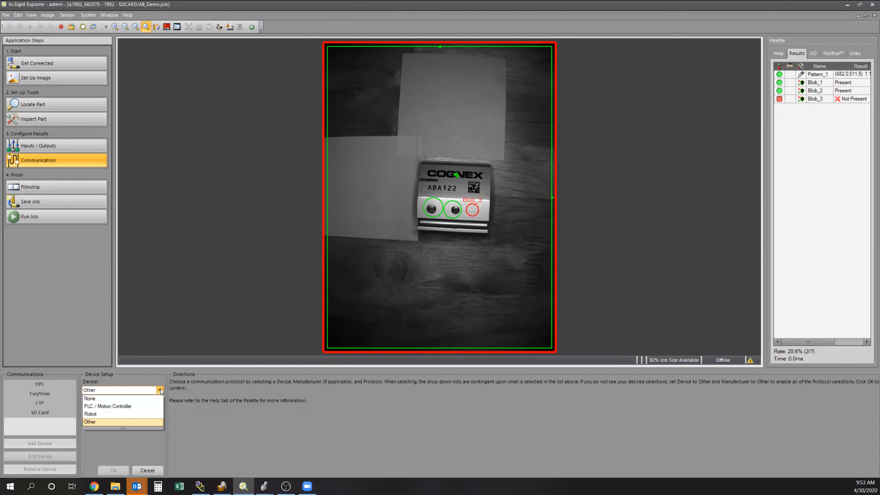
{"action": "left_click", "coordinate": [156, 406]}
{"action": "left_click", "coordinate": [159, 407]}
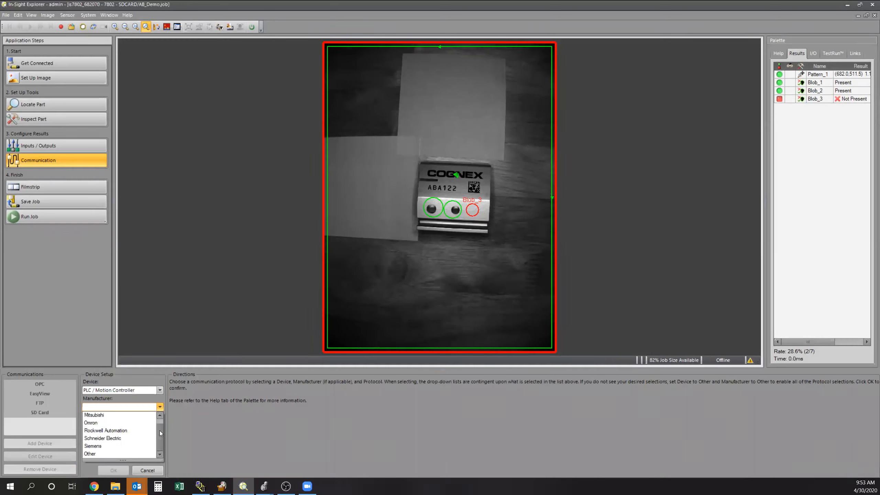